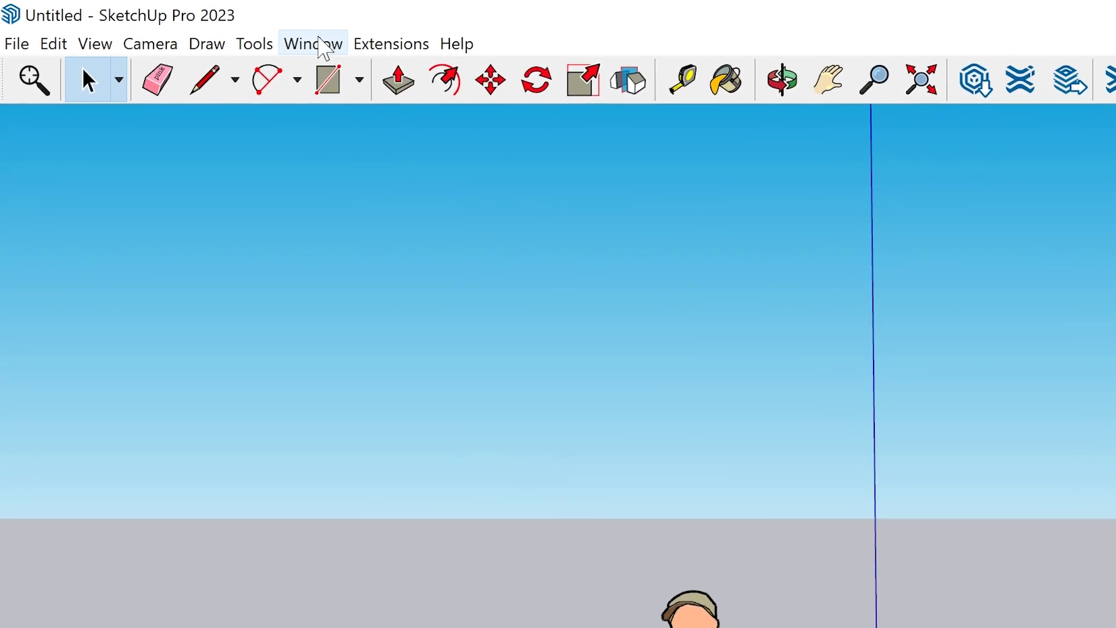
- In Preferences > Template, choose Plan View (Inches) as the default drawing template
{"action": "left_click", "coordinate": [318, 42]}
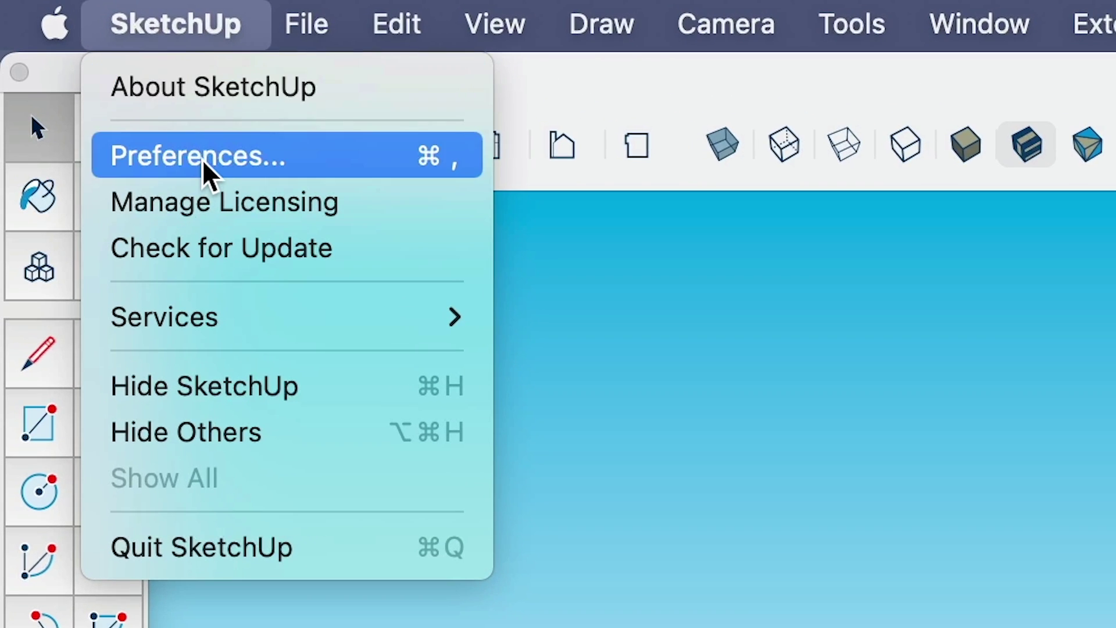
{"action": "left_click", "coordinate": [202, 159]}
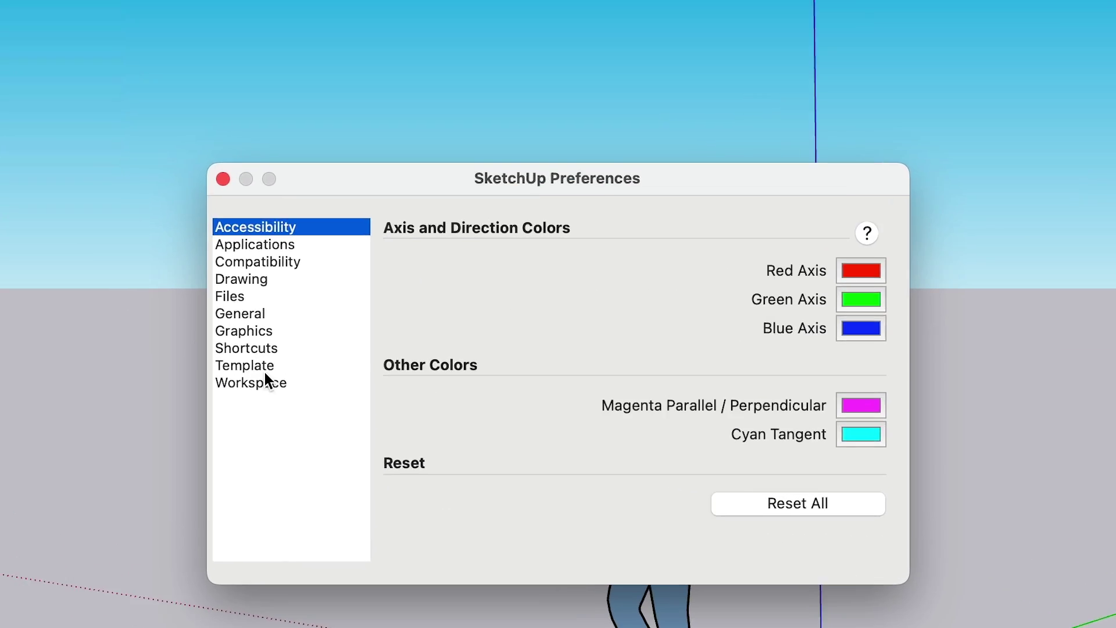
{"action": "left_click", "coordinate": [263, 366]}
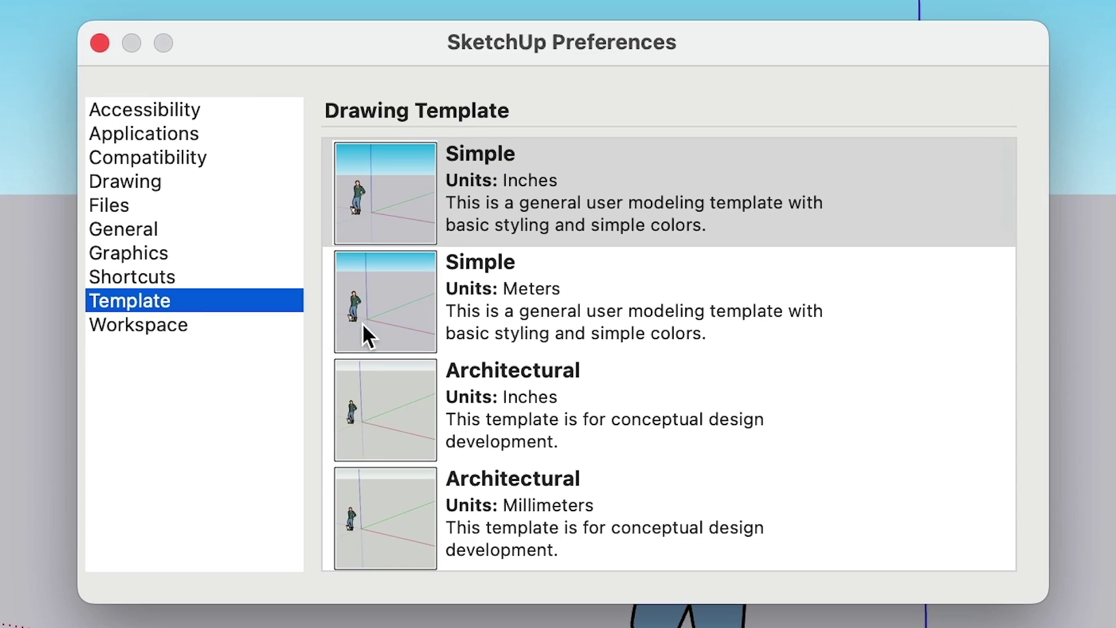
{"action": "scroll", "coordinate": [539, 313], "scroll_direction": "down", "scroll_amount": 10}
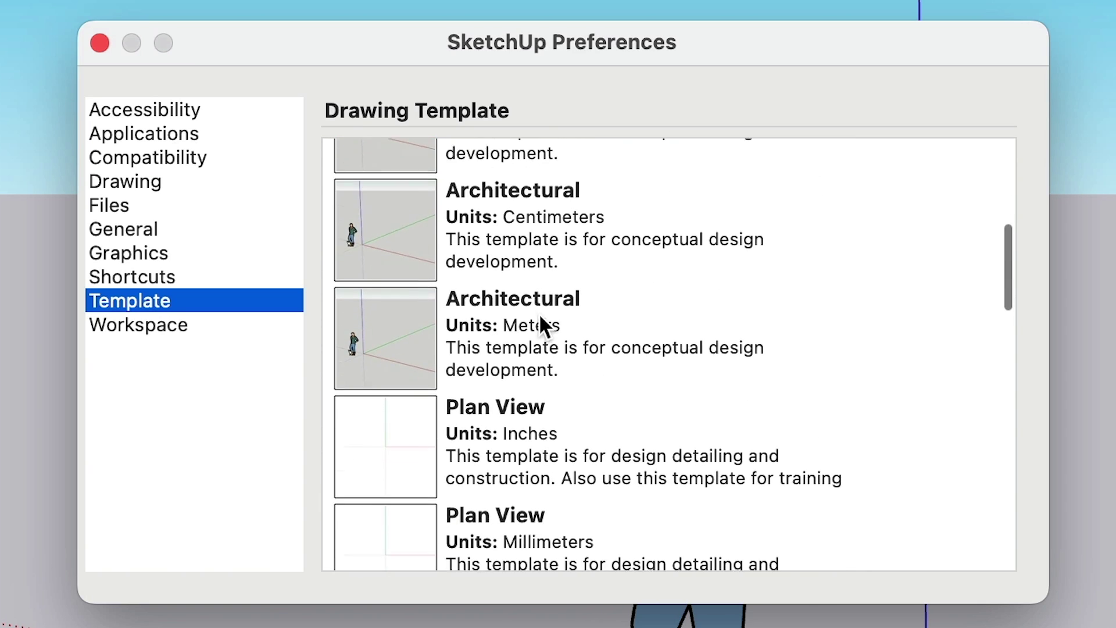
{"action": "scroll", "coordinate": [539, 313], "scroll_direction": "down", "scroll_amount": 1}
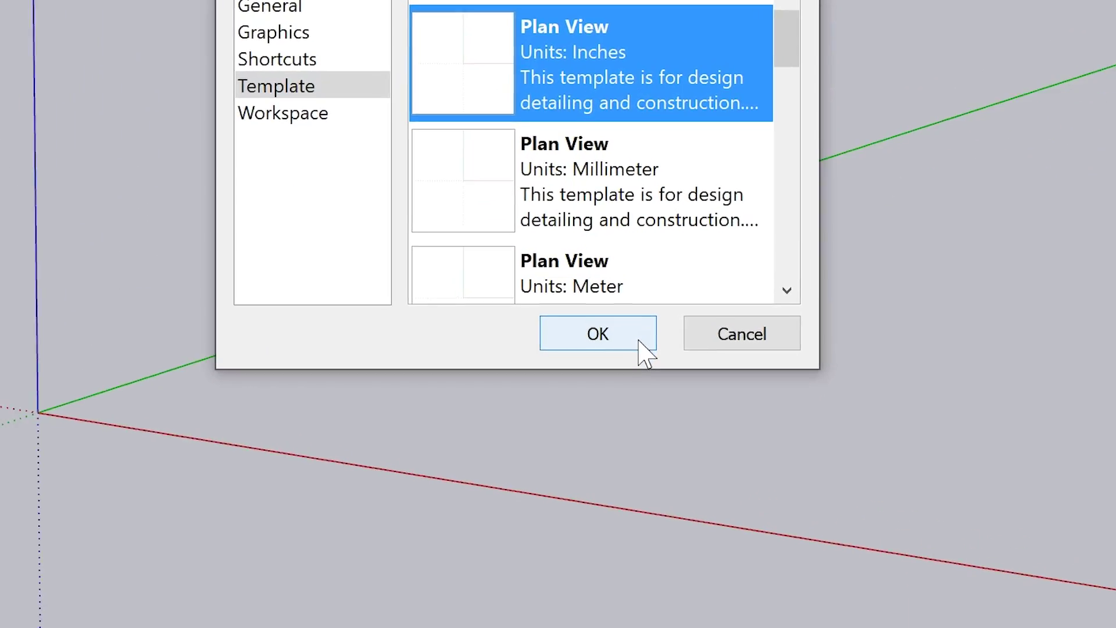
{"action": "left_click", "coordinate": [645, 451]}
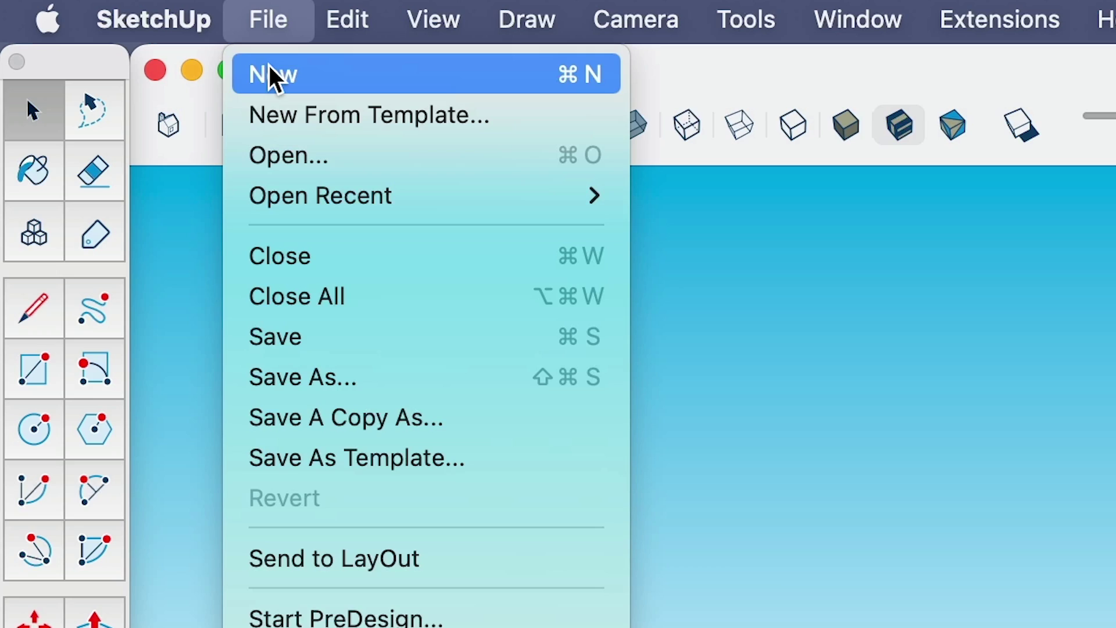
- Start a new model and expand Standard Views in the Scenes panel to show Top view
{"action": "left_click", "coordinate": [247, 64]}
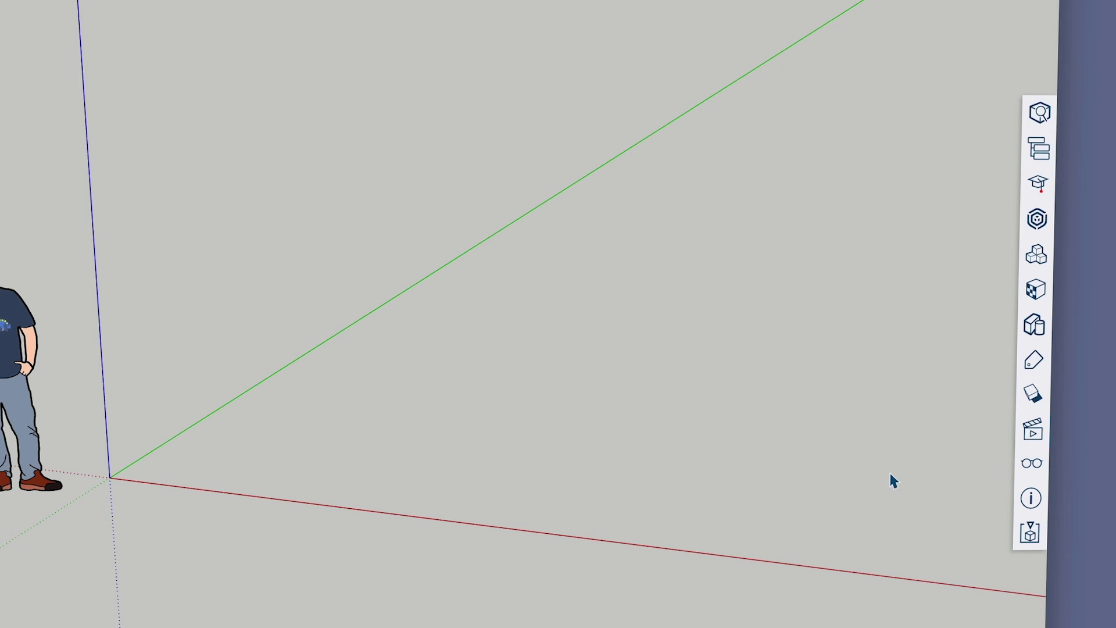
{"action": "left_click", "coordinate": [1049, 433]}
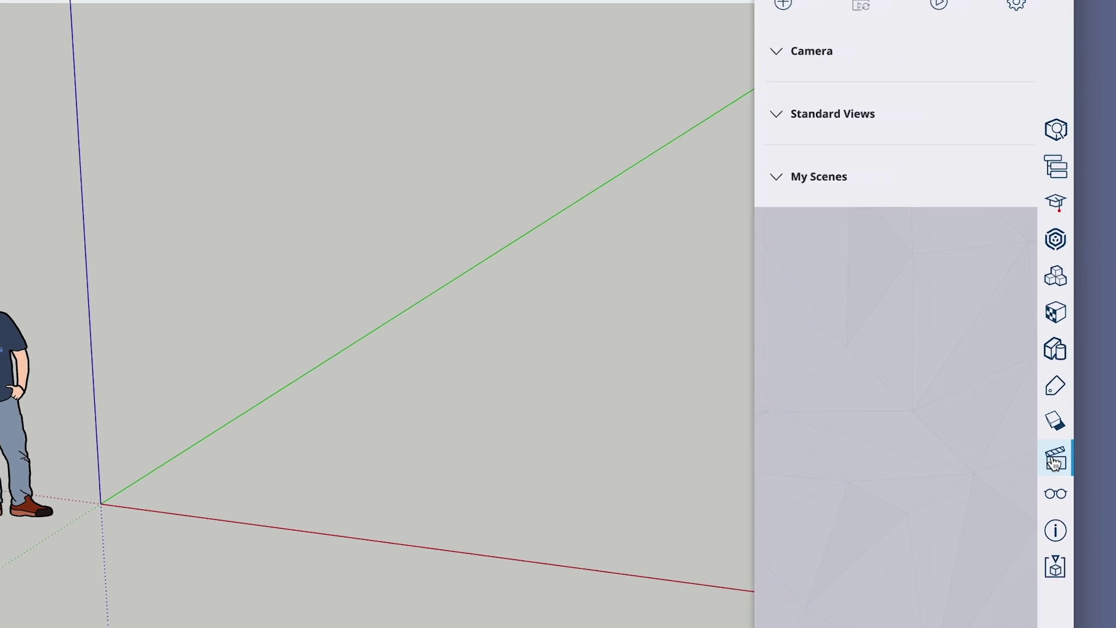
{"action": "left_click", "coordinate": [870, 227]}
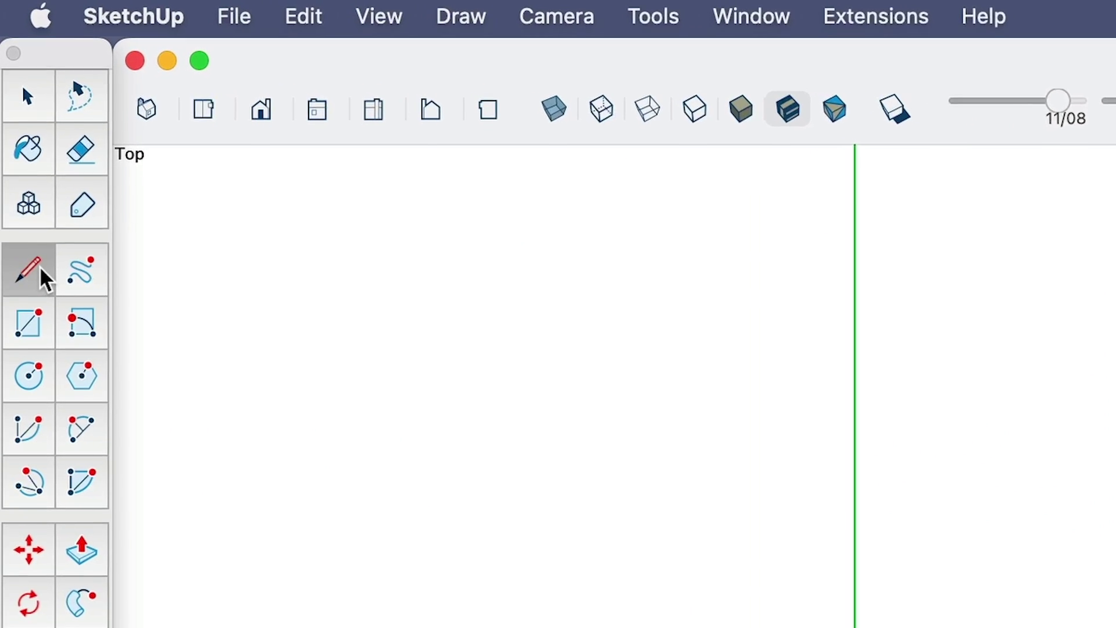
- Trace the footprint outline with the Line tool along the red and green axes
{"action": "left_click", "coordinate": [40, 307]}
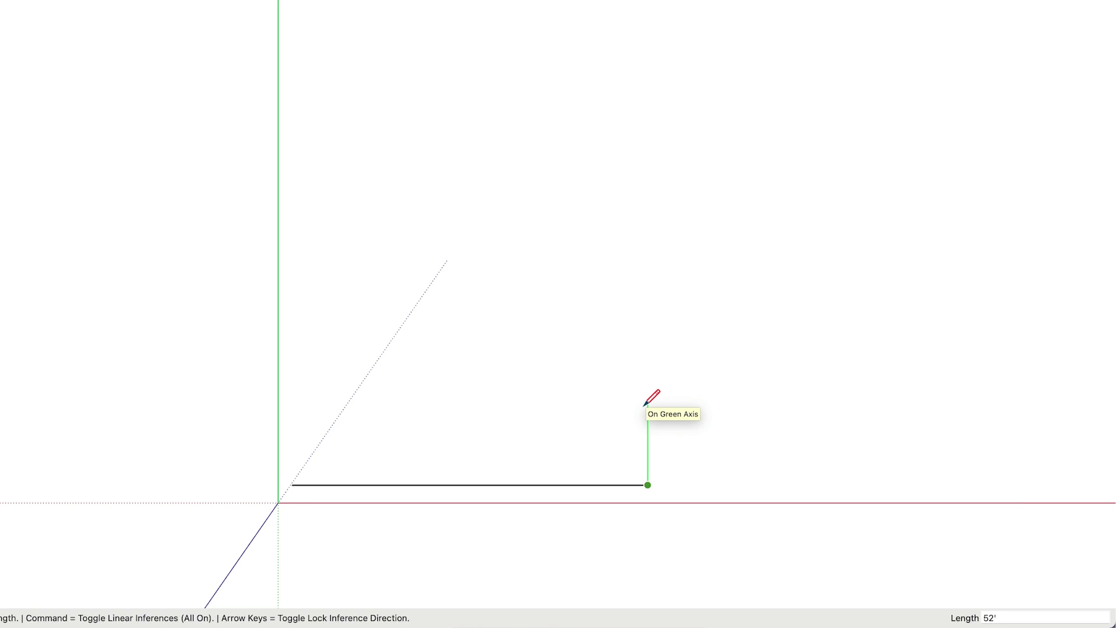
{"action": "left_click", "coordinate": [648, 86]}
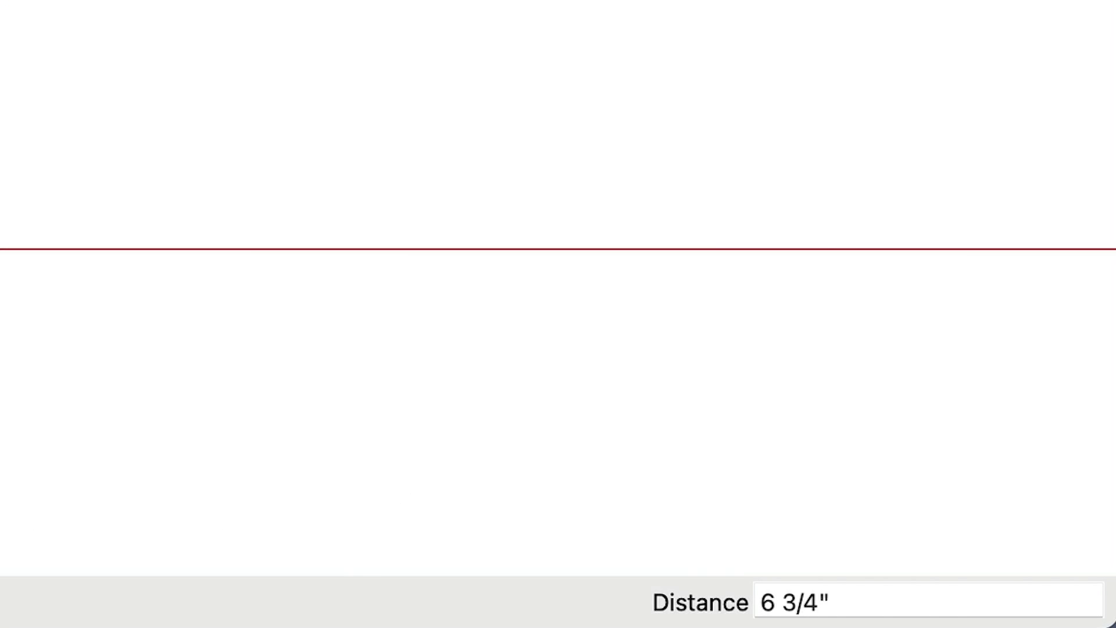
- Finish the 6 3/4" inward wall offset and return to Select
{"action": "key", "text": "space"}
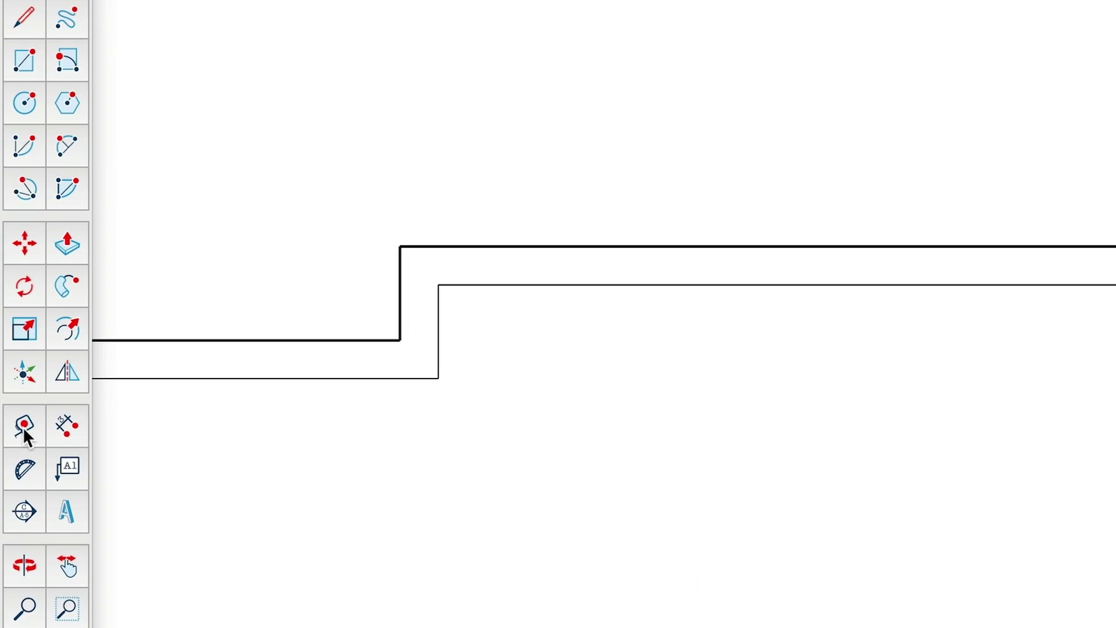
- Pull guide lines with the Tape Measure, cut notches into the bottom wall, and erase leftover edges
{"action": "left_click", "coordinate": [23, 426]}
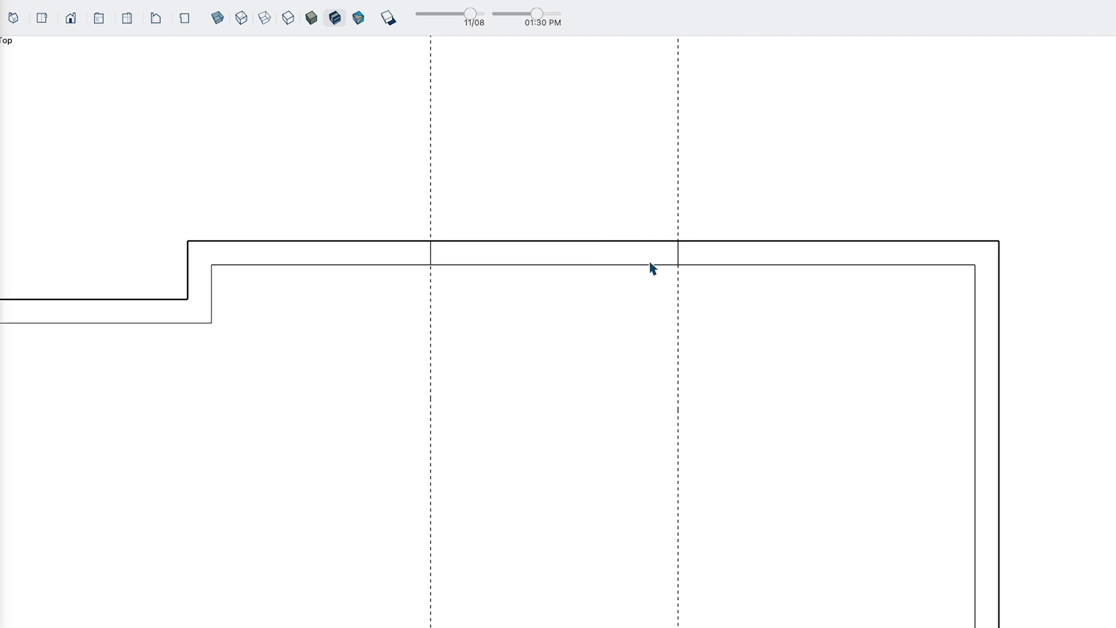
{"action": "key", "text": "e"}
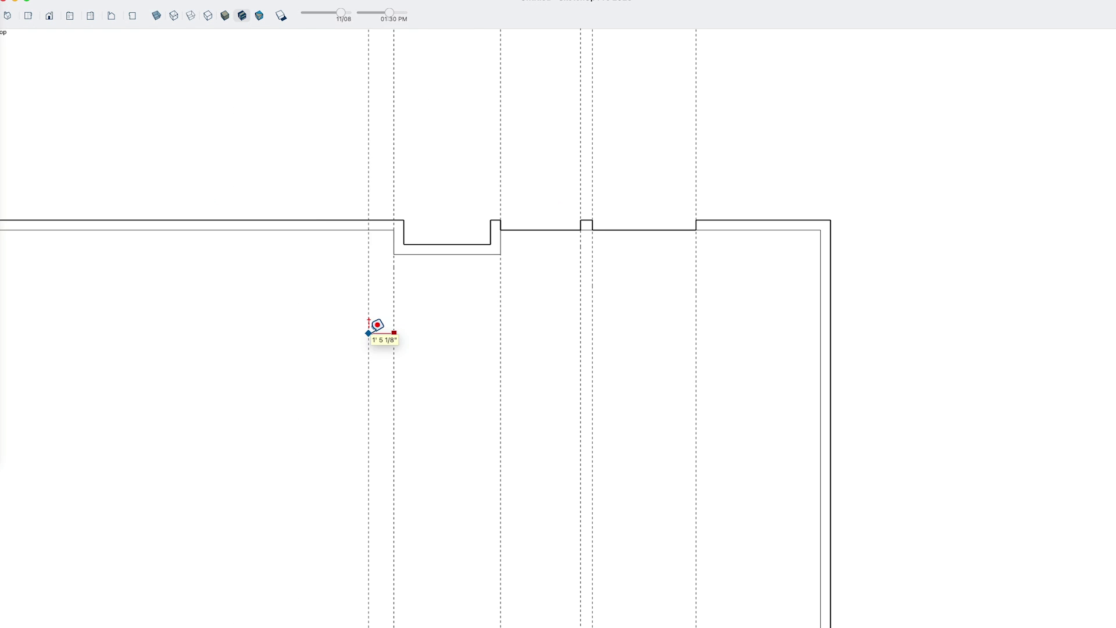
{"action": "left_click", "coordinate": [229, 242]}
{"action": "middle_click_drag", "start_coordinate": [229, 286], "coordinate": [210, 230], "text": "shift"}
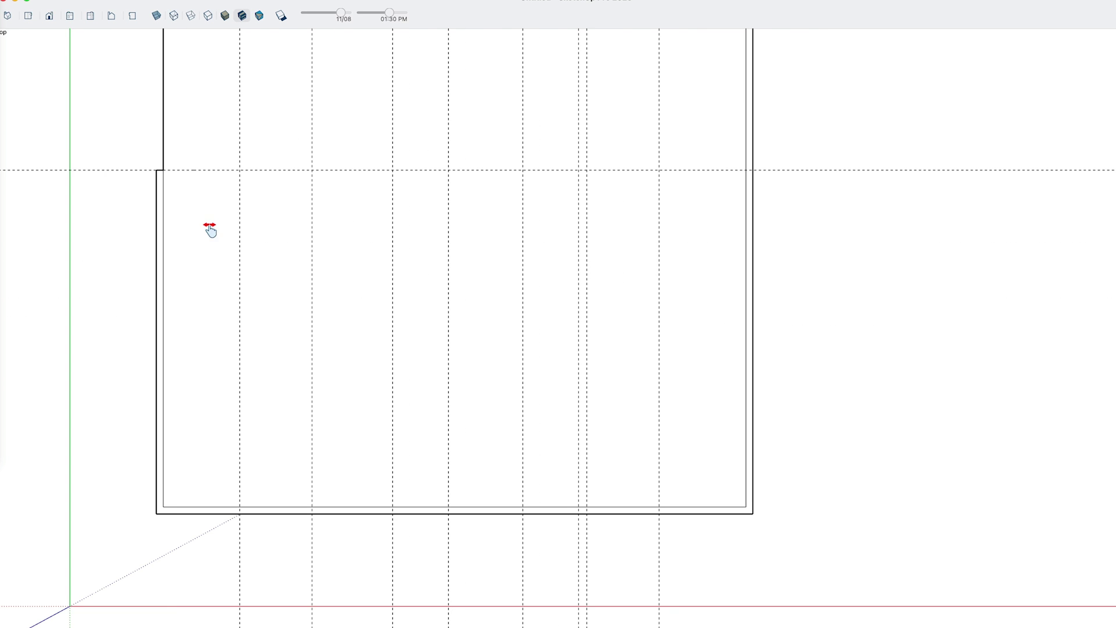
{"action": "left_click", "coordinate": [374, 511]}
{"action": "key", "text": "e"}
{"action": "scroll", "coordinate": [518, 530], "scroll_direction": "up", "scroll_amount": 2}
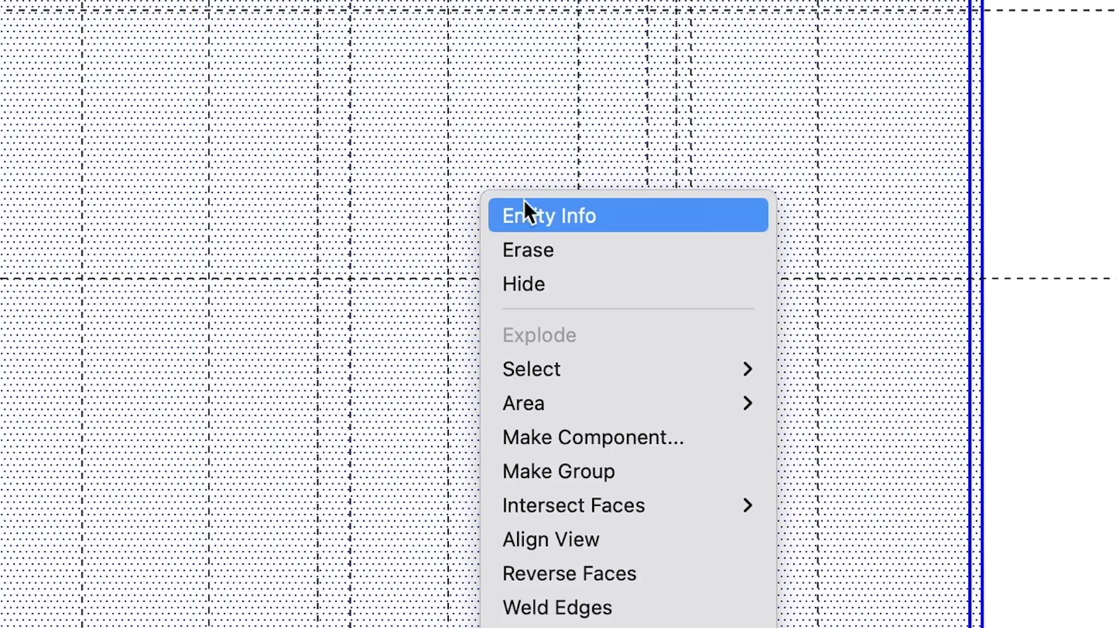
- Group the floor and walls, create a 'Floor & Exterior Walls' tag, and assign it
{"action": "left_click", "coordinate": [575, 468]}
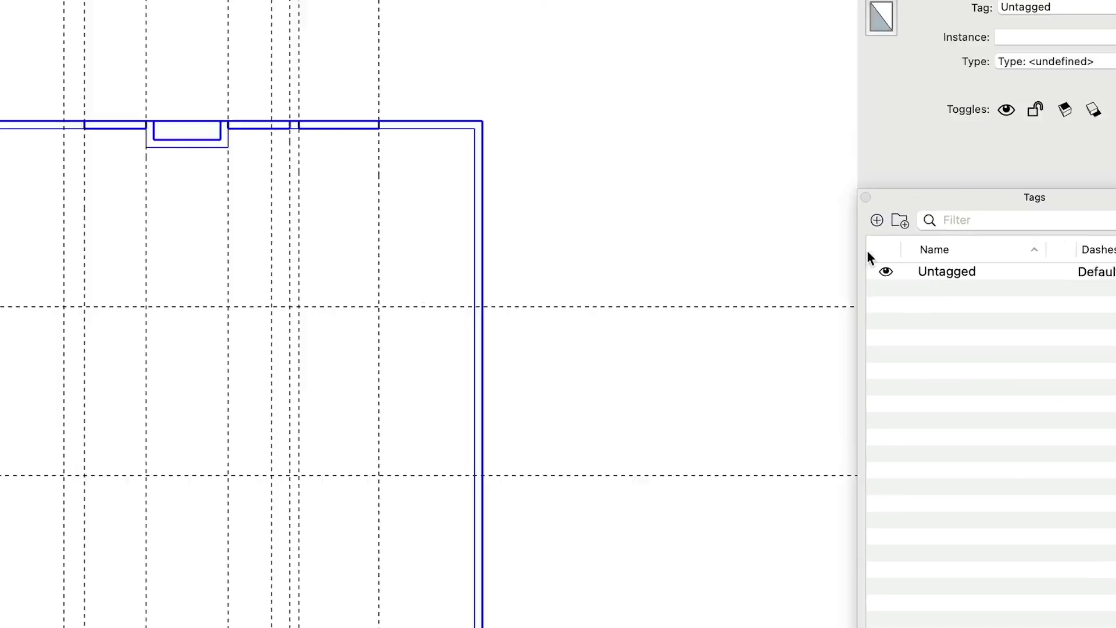
{"action": "left_click", "coordinate": [1086, 63]}
{"action": "type", "text": "Floor & Exterior Walls"}
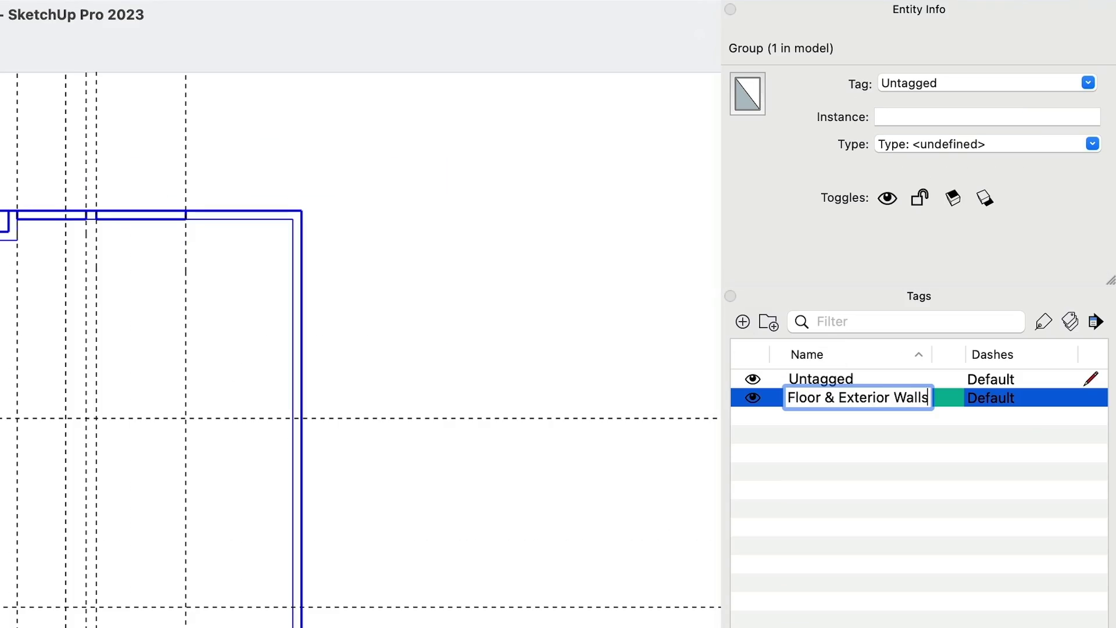
{"action": "key", "text": "Return"}
{"action": "left_click", "coordinate": [943, 85]}
{"action": "left_click", "coordinate": [1075, 122]}
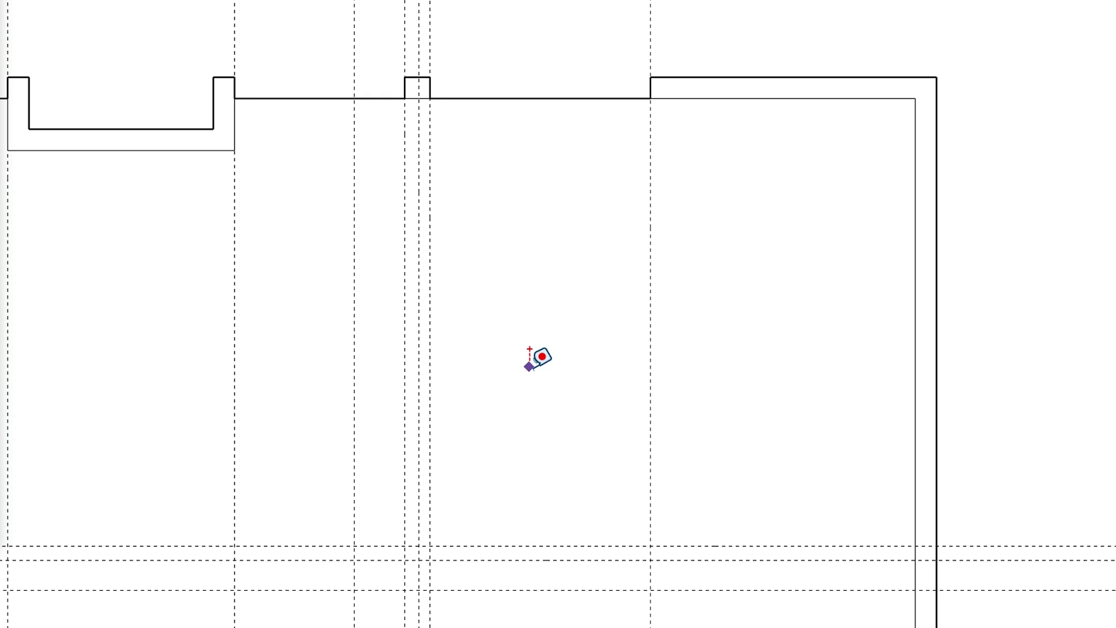
- Draw two thin interior wall rectangles between the guides with the Rectangle tool
{"action": "key", "text": "r"}
{"action": "left_click", "coordinate": [404, 98]}
{"action": "left_click", "coordinate": [419, 560]}
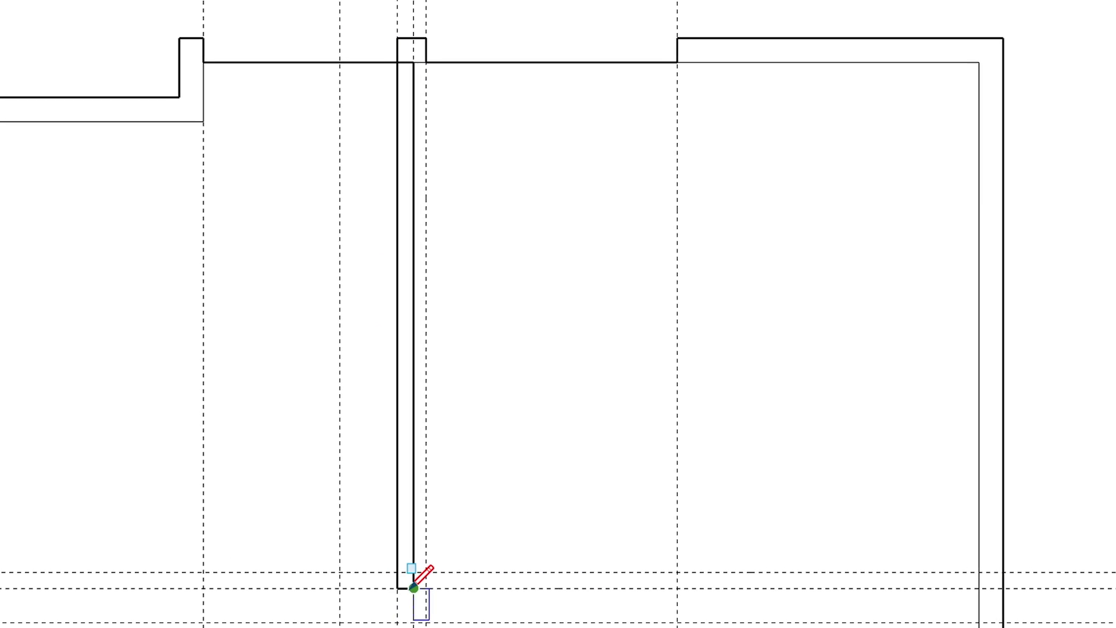
{"action": "left_click", "coordinate": [413, 588]}
{"action": "left_click", "coordinate": [979, 573]}
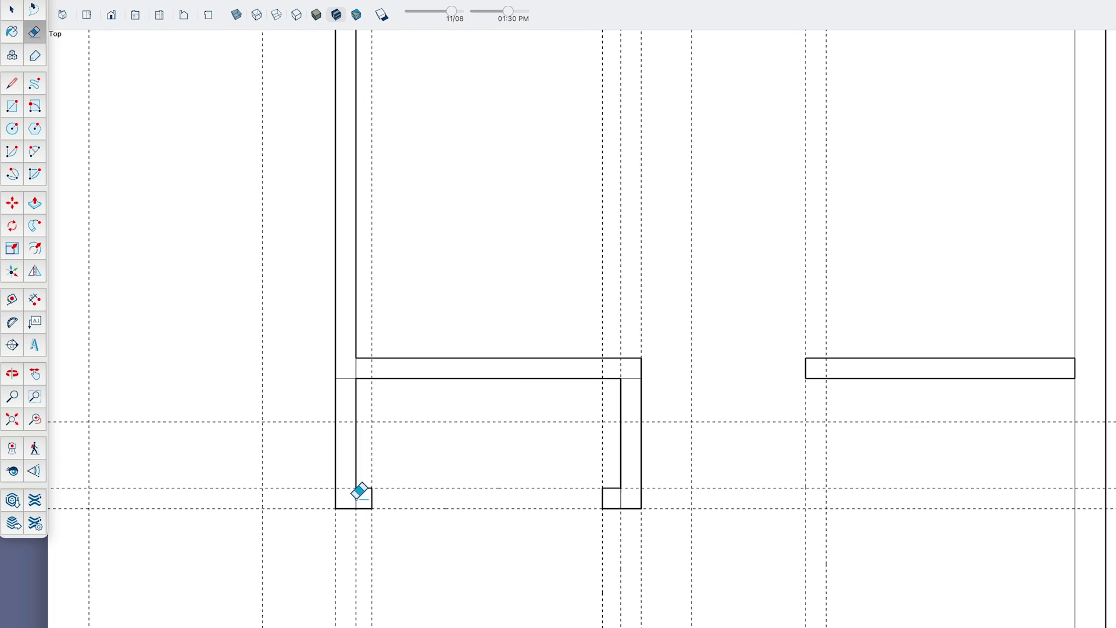
{"action": "key", "text": "t"}
{"action": "key", "text": "t"}
- Add another guide with the Tape Measure and erase the overlapping wall edges
{"action": "scroll", "coordinate": [928, 344], "scroll_direction": "down", "scroll_amount": 1}
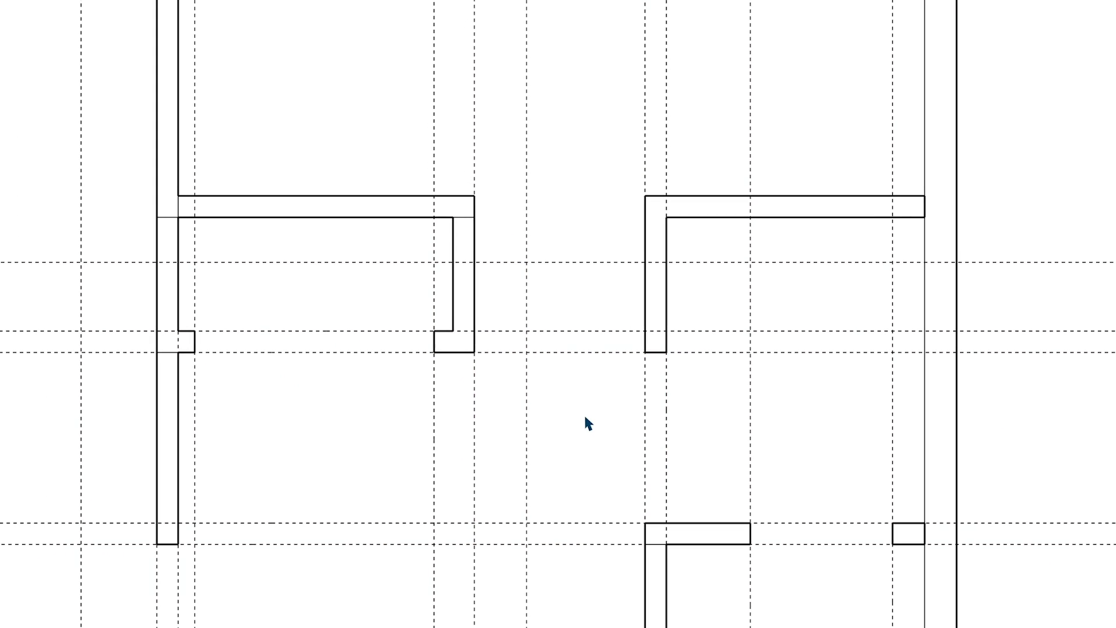
{"action": "key", "text": "e"}
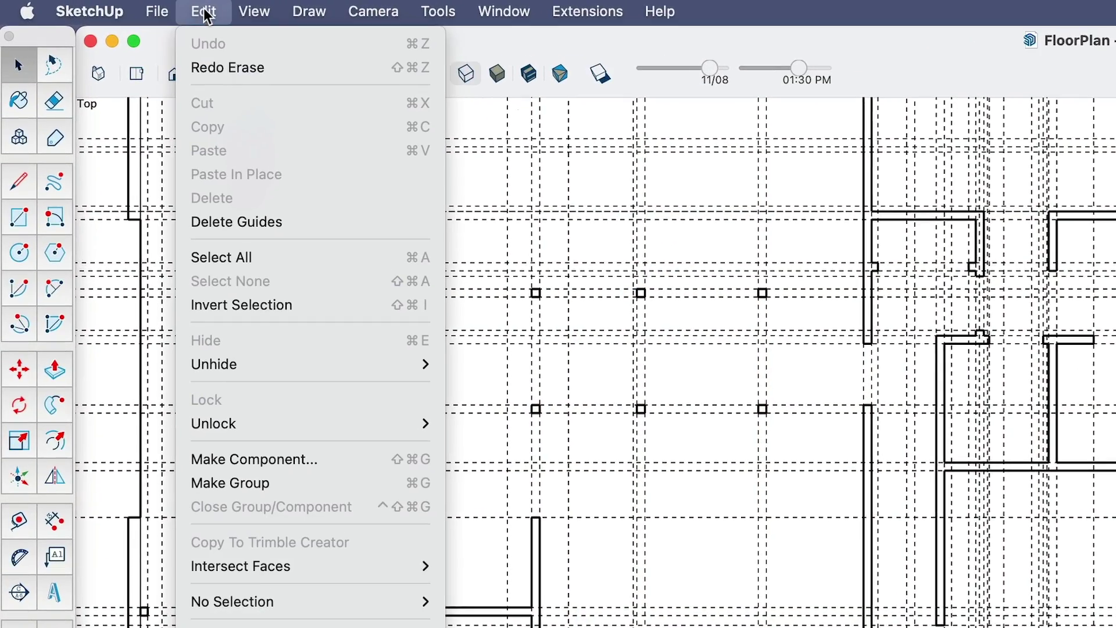
- Delete every guide line with Edit > Delete Guides
{"action": "left_click", "coordinate": [247, 239]}
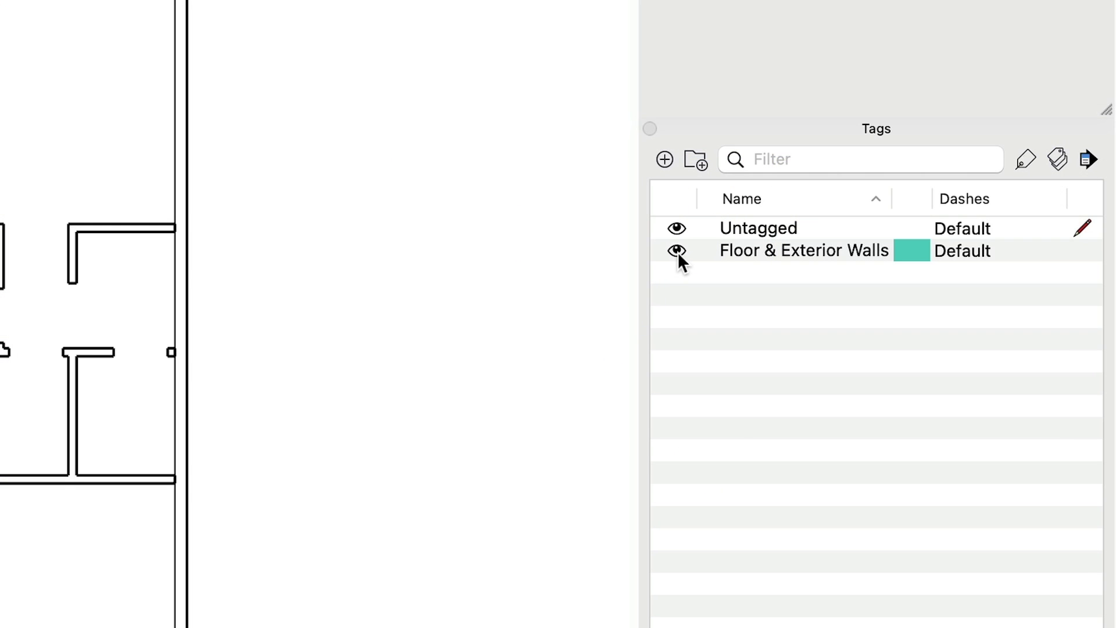
- Hide Floor & Exterior Walls, add an 'Interior Walls' tag, and assign the partition group to it
{"action": "left_click", "coordinate": [676, 251]}
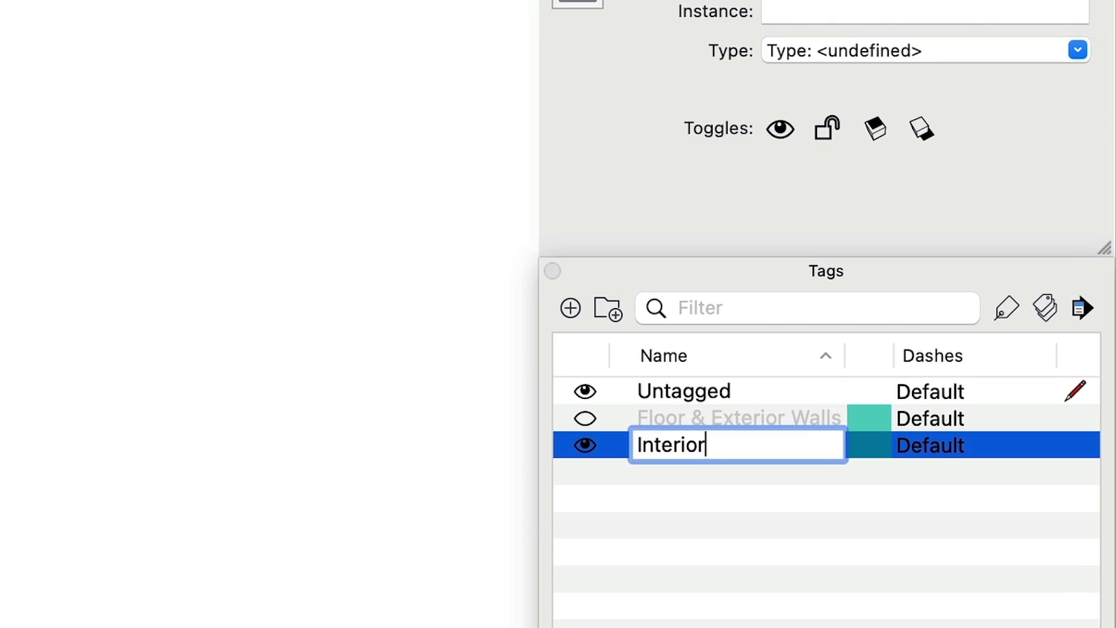
{"action": "key", "text": "Return"}
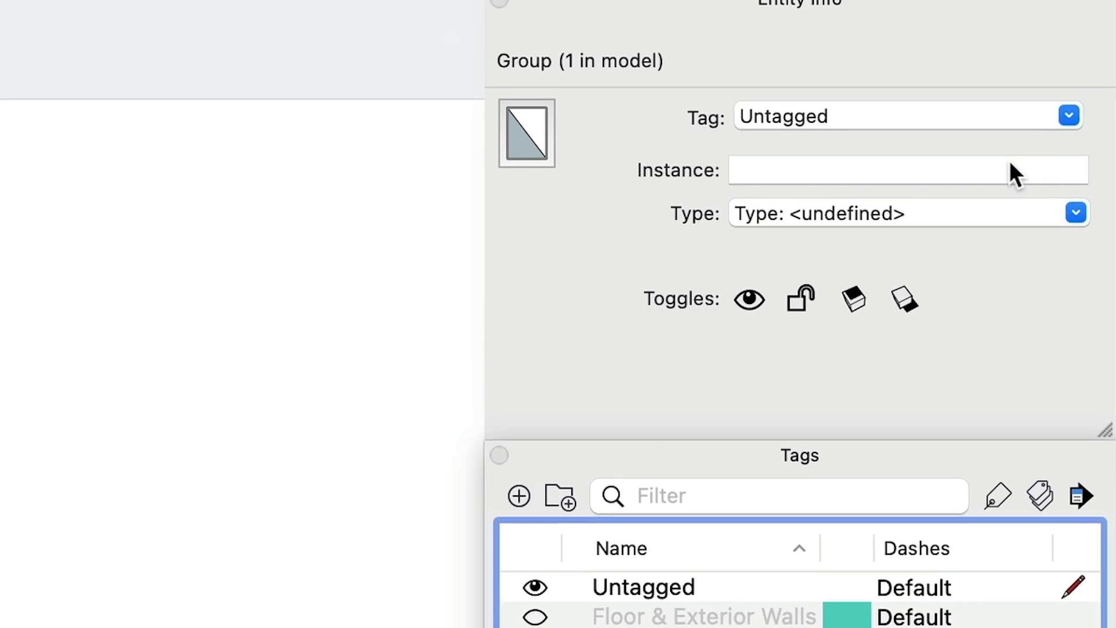
{"action": "left_click", "coordinate": [1068, 130]}
{"action": "left_click", "coordinate": [961, 227]}
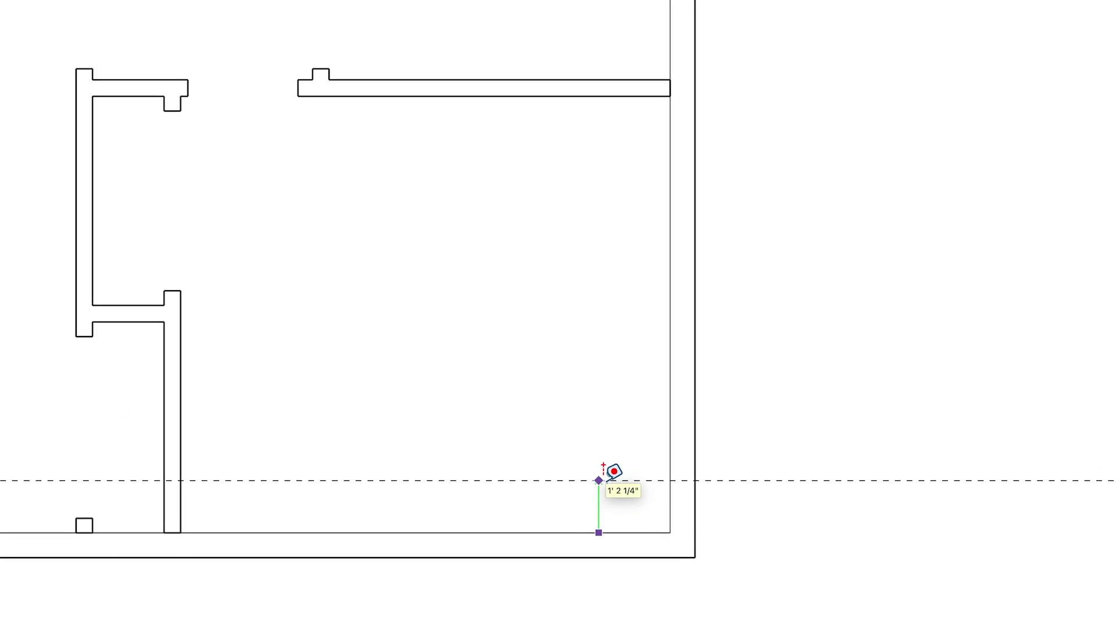
{"action": "scroll", "coordinate": [608, 468], "scroll_direction": "up", "scroll_amount": 2}
- Set a guide from the bottom wall marking the window's lower edge in the right wall
{"action": "left_click", "coordinate": [600, 422]}
{"action": "left_click", "coordinate": [600, 423]}
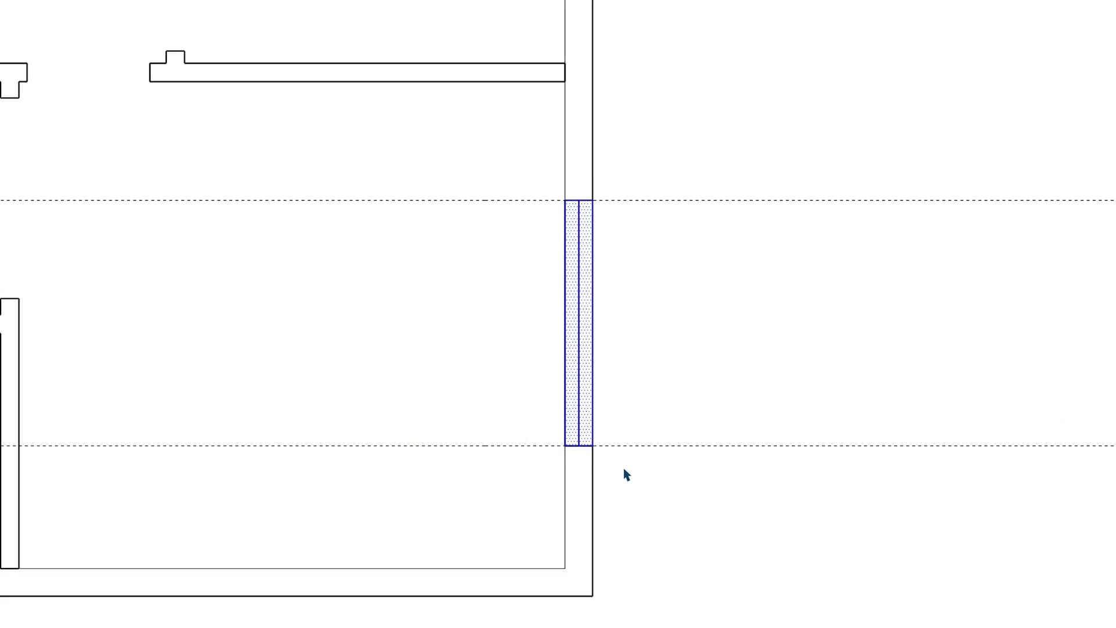
- Create a component named 'Window #1' from the selected wall section
{"action": "right_click", "coordinate": [576, 302]}
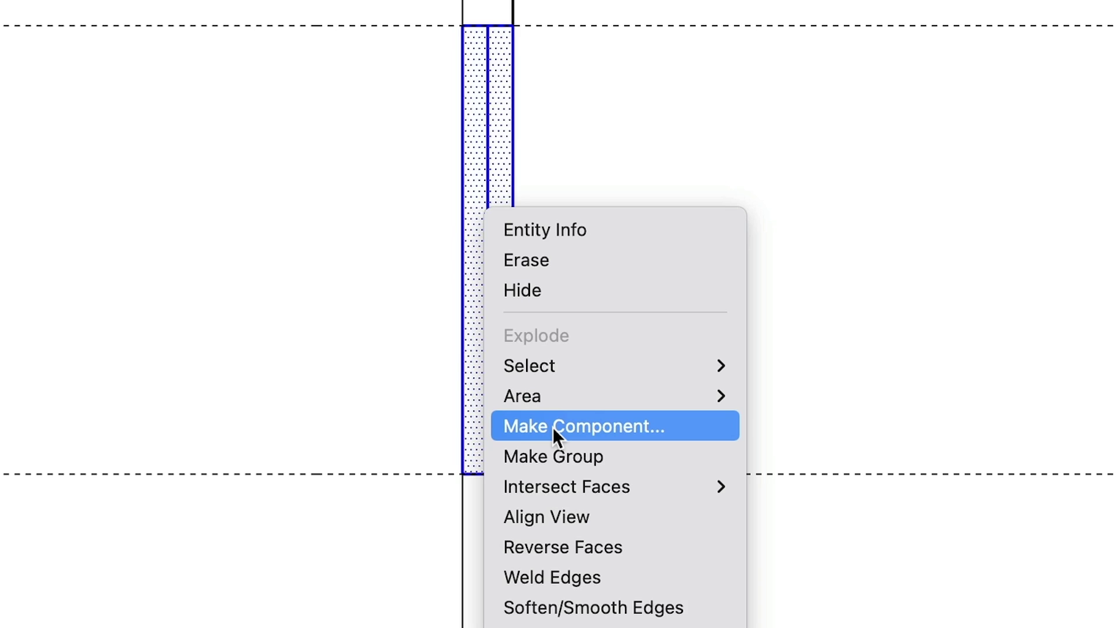
{"action": "left_click", "coordinate": [553, 426]}
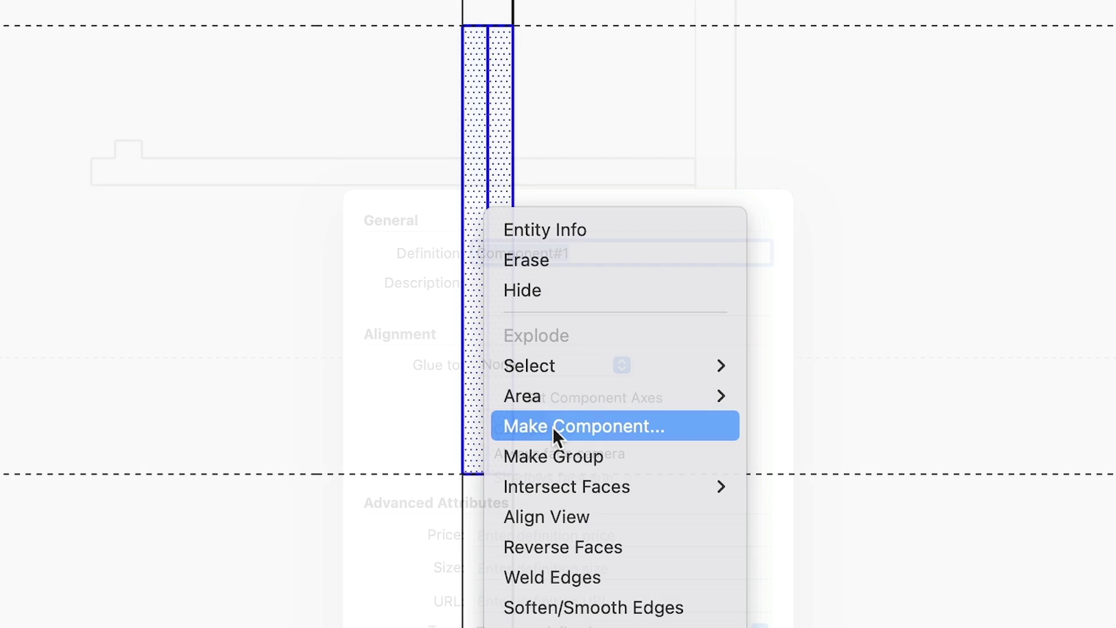
{"action": "type", "text": "Window #1"}
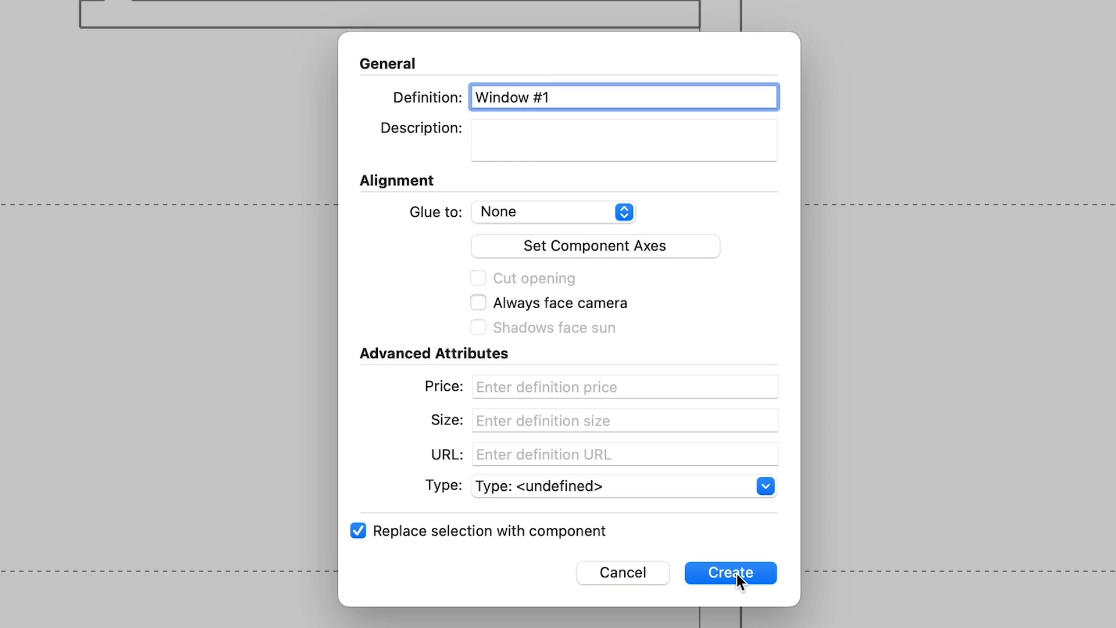
{"action": "left_click", "coordinate": [737, 574]}
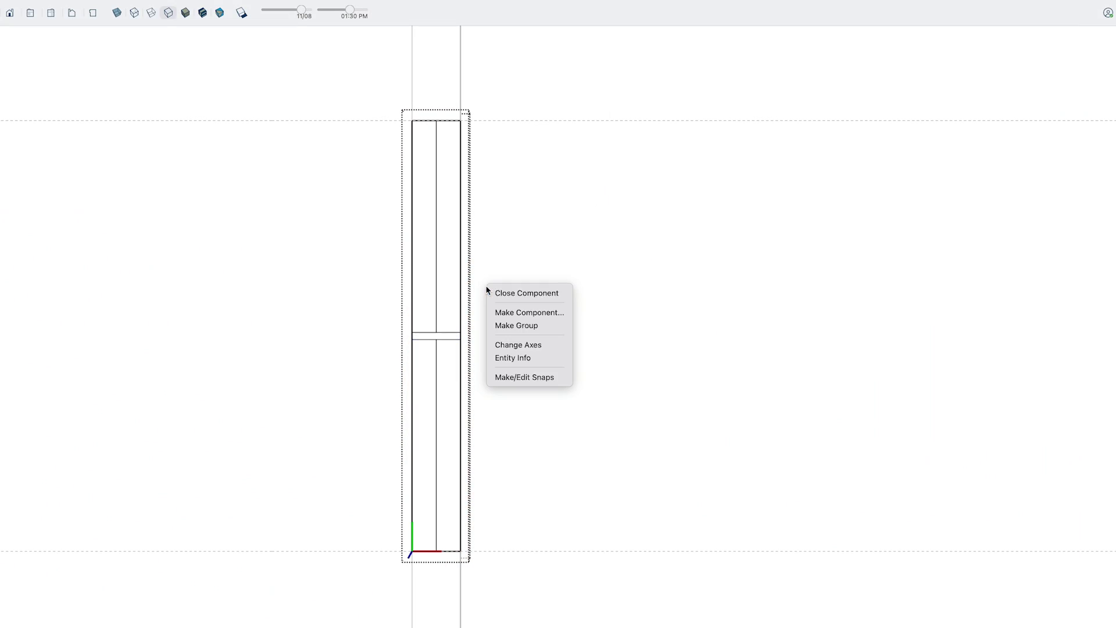
- Exit the Window #1 edit, reopen it, and bring up the menu to close the component
{"action": "left_click", "coordinate": [515, 292]}
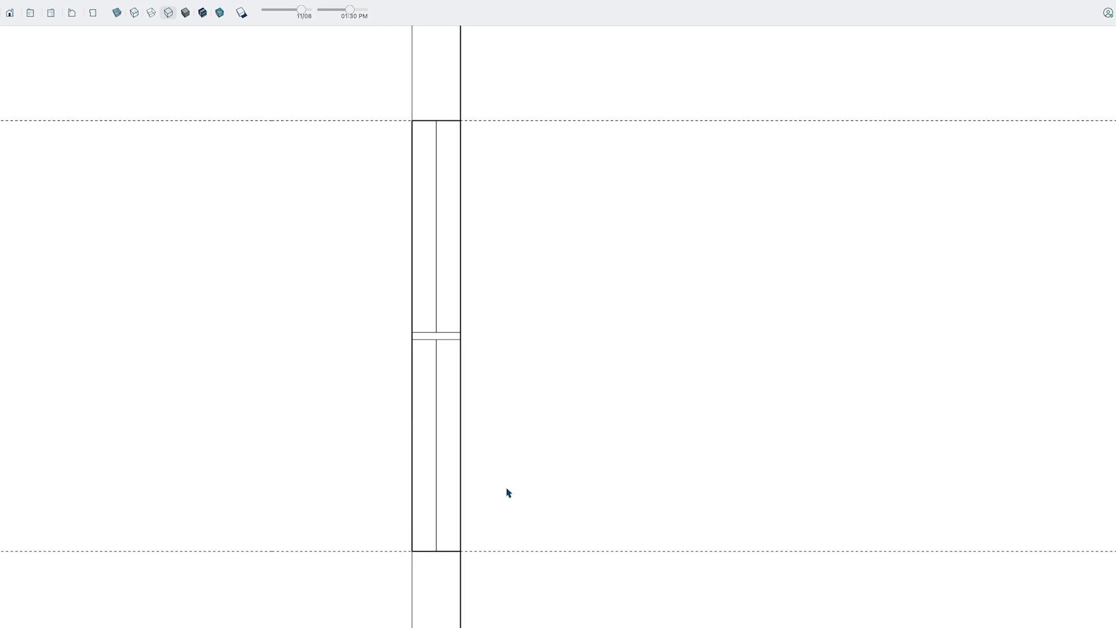
{"action": "scroll", "coordinate": [508, 493], "scroll_direction": "down", "scroll_amount": 6}
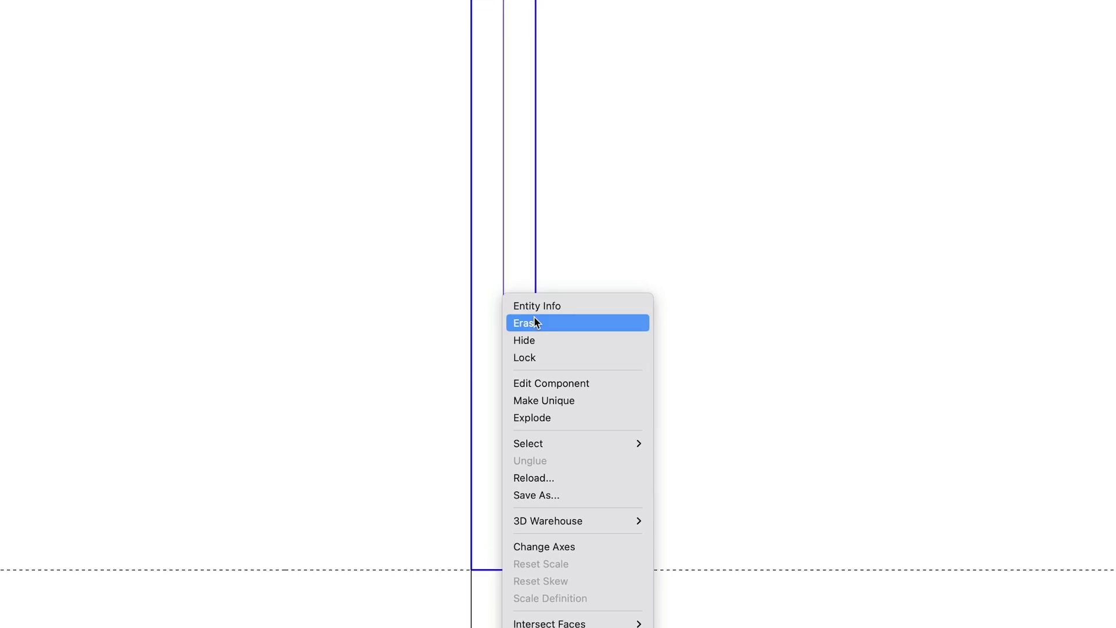
{"action": "left_click", "coordinate": [555, 384]}
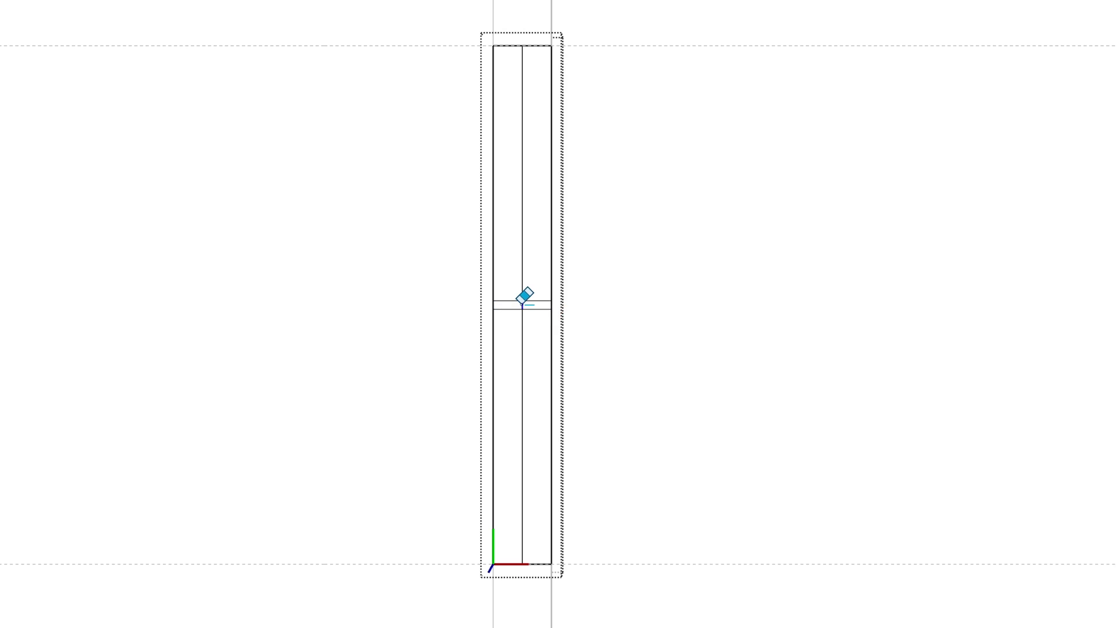
{"action": "right_click", "coordinate": [648, 341]}
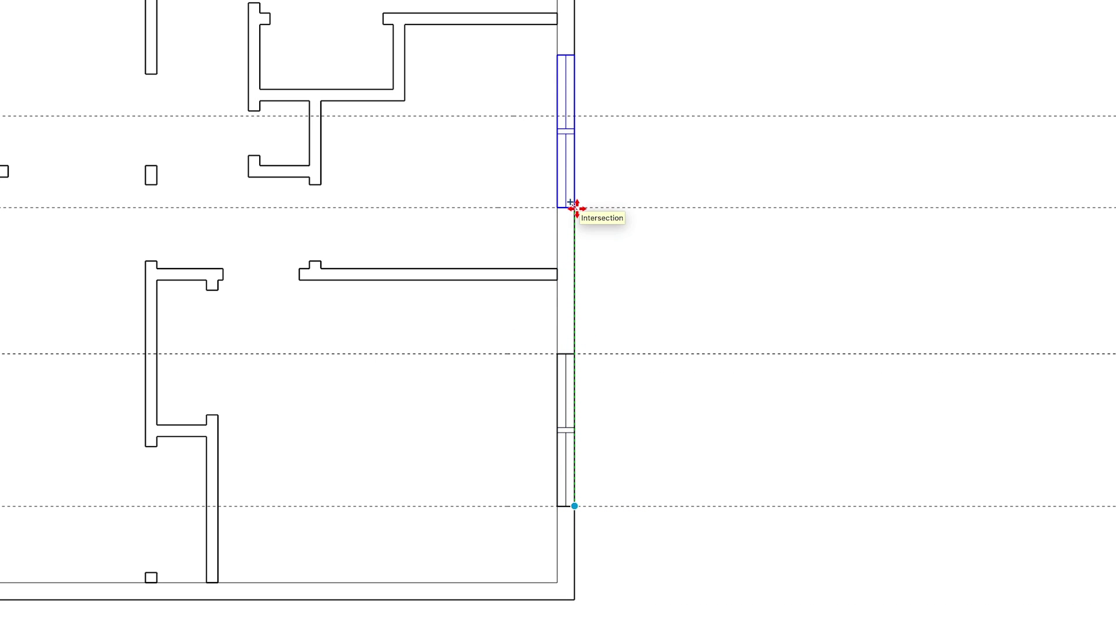
- Make the copied window unique and open it for editing
{"action": "right_click", "coordinate": [567, 137]}
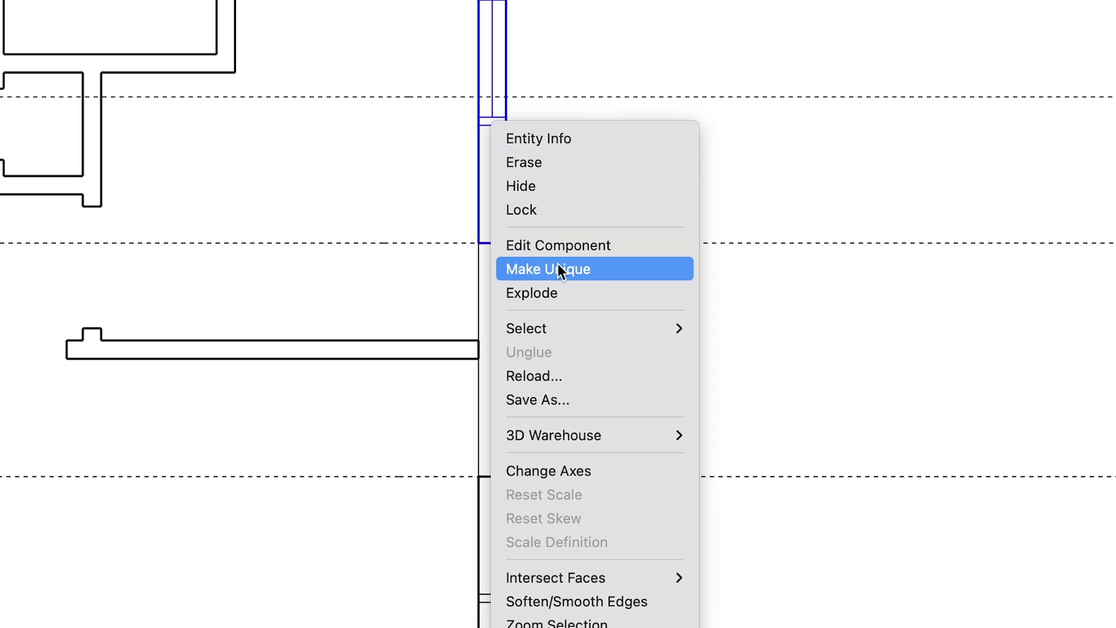
{"action": "left_click", "coordinate": [560, 269]}
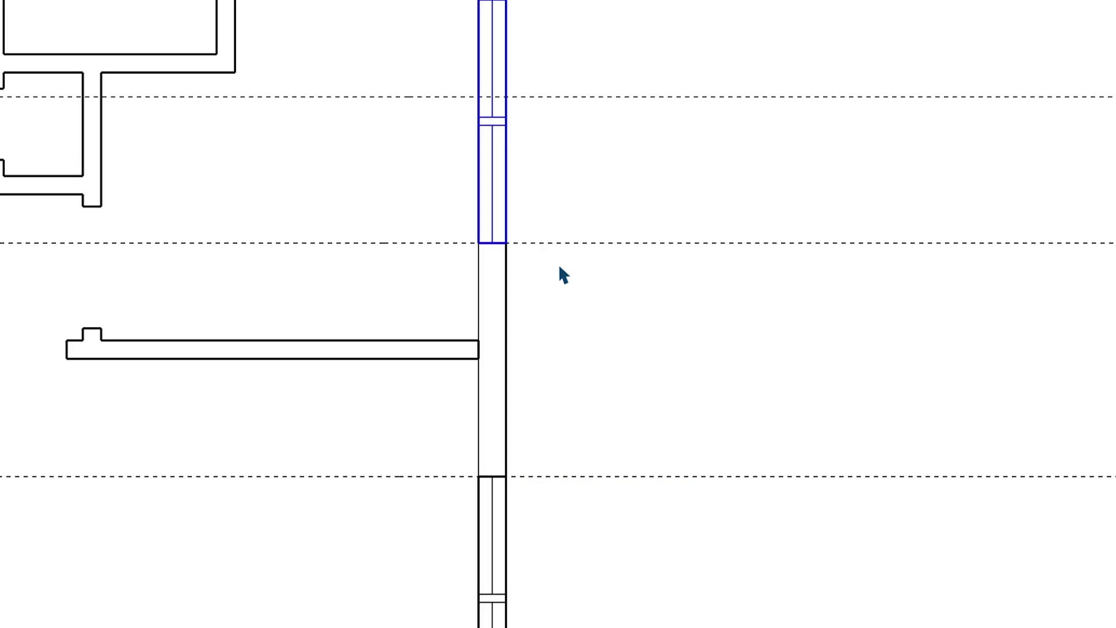
{"action": "right_click", "coordinate": [491, 155]}
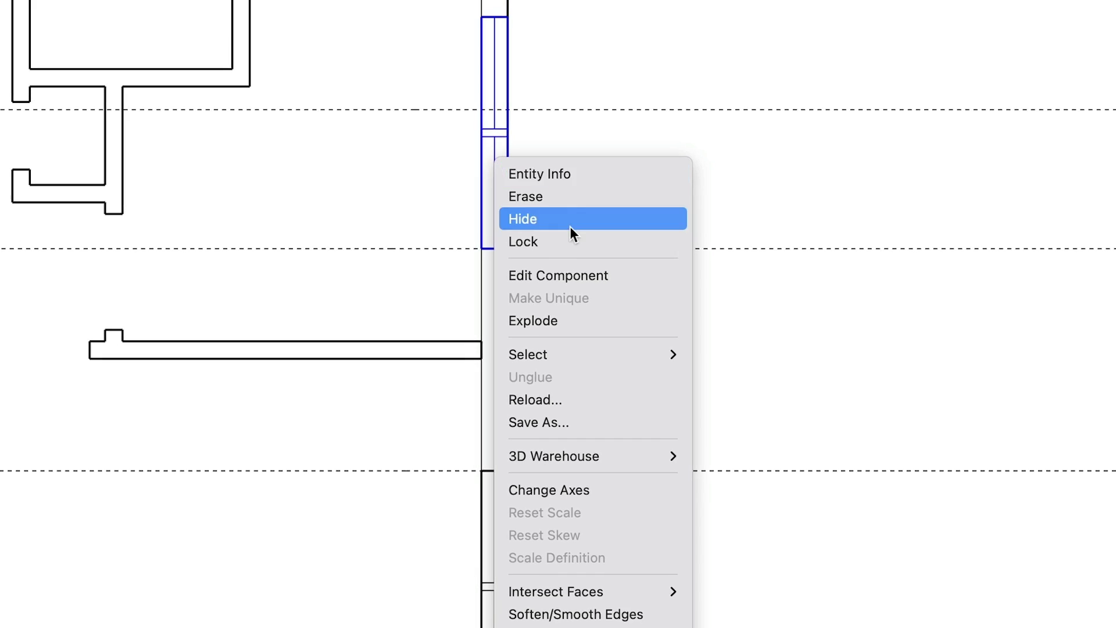
{"action": "left_click", "coordinate": [566, 276]}
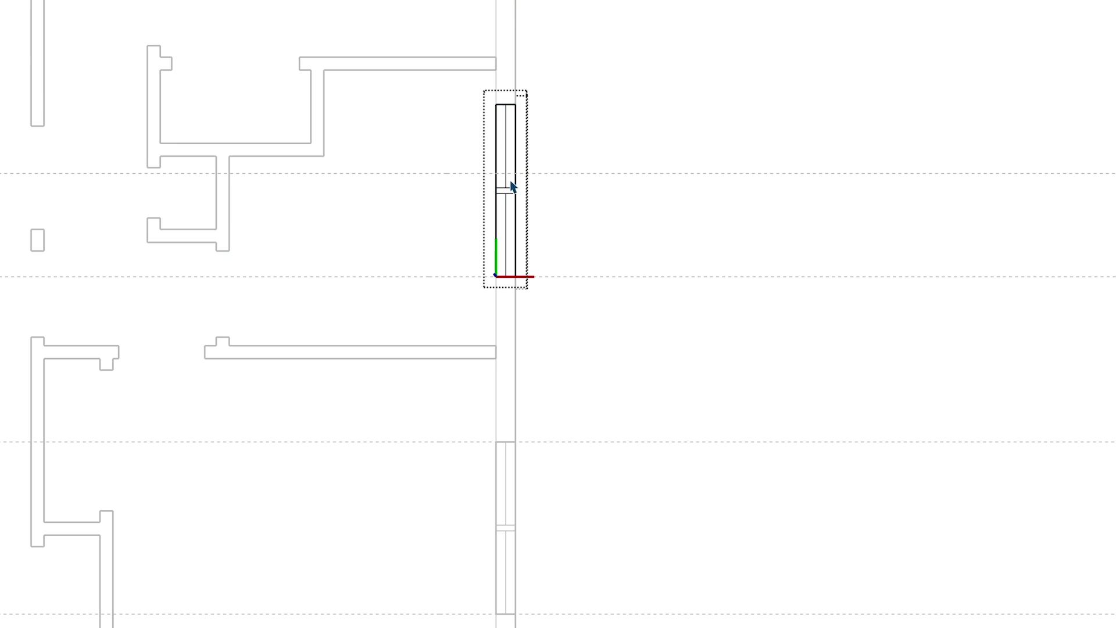
- Remove the unique window's upper part to shorten it, then close the component
{"action": "scroll", "coordinate": [512, 185], "scroll_direction": "up", "scroll_amount": 5}
{"action": "middle_click_drag", "start_coordinate": [511, 187], "coordinate": [509, 269], "text": "shift"}
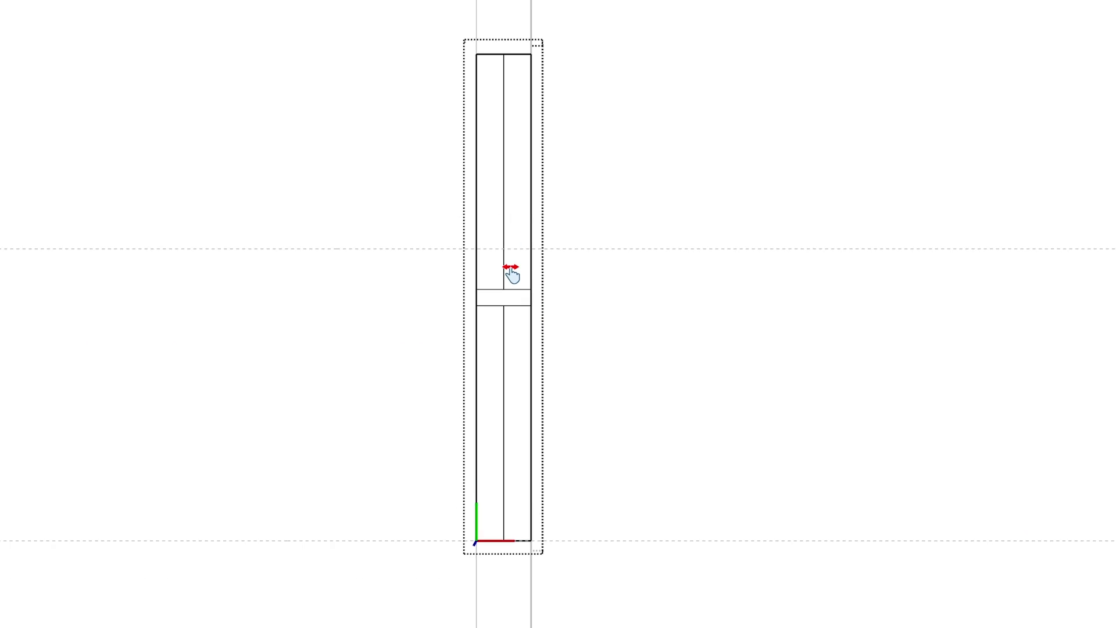
{"action": "right_click", "coordinate": [576, 303]}
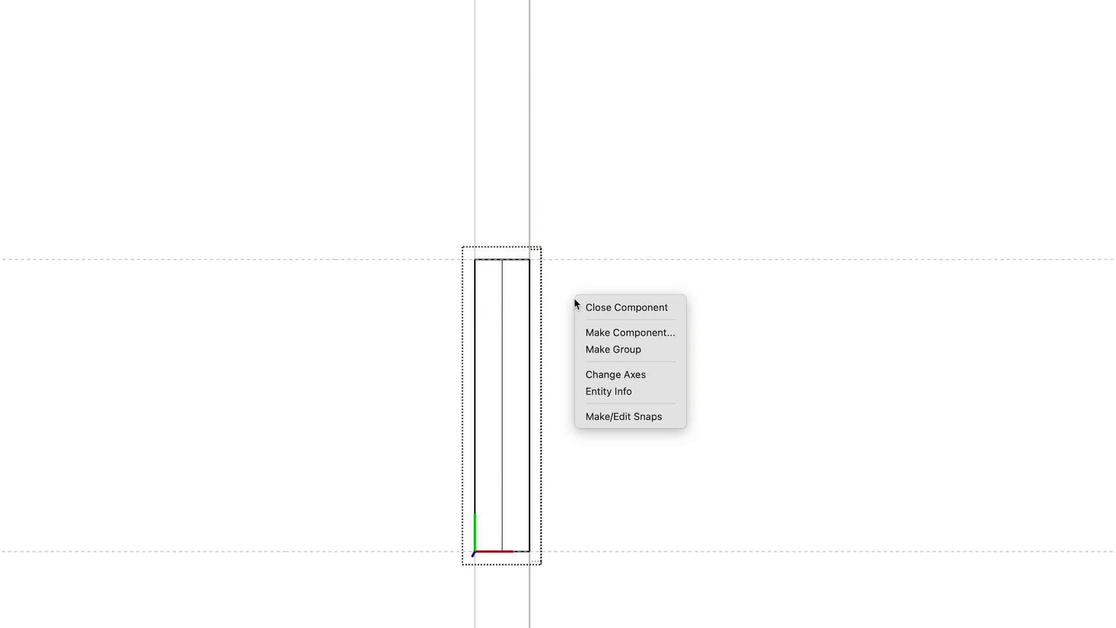
{"action": "left_click", "coordinate": [629, 308]}
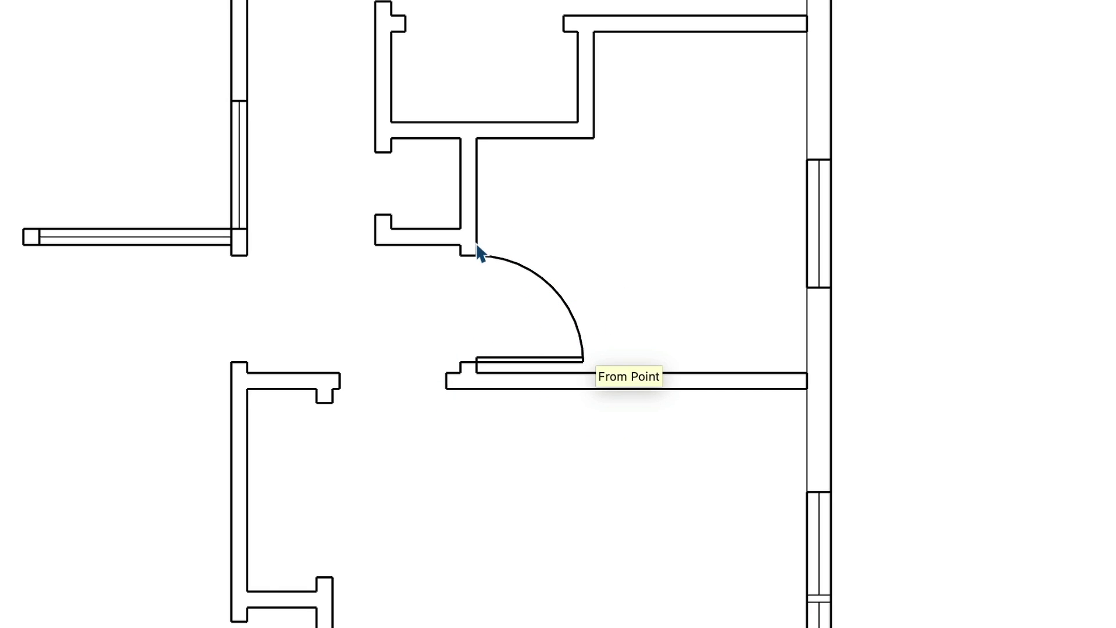
- Turn the drawn door leaf and swing arc into a component
{"action": "right_click", "coordinate": [581, 331]}
{"action": "left_click", "coordinate": [674, 509]}
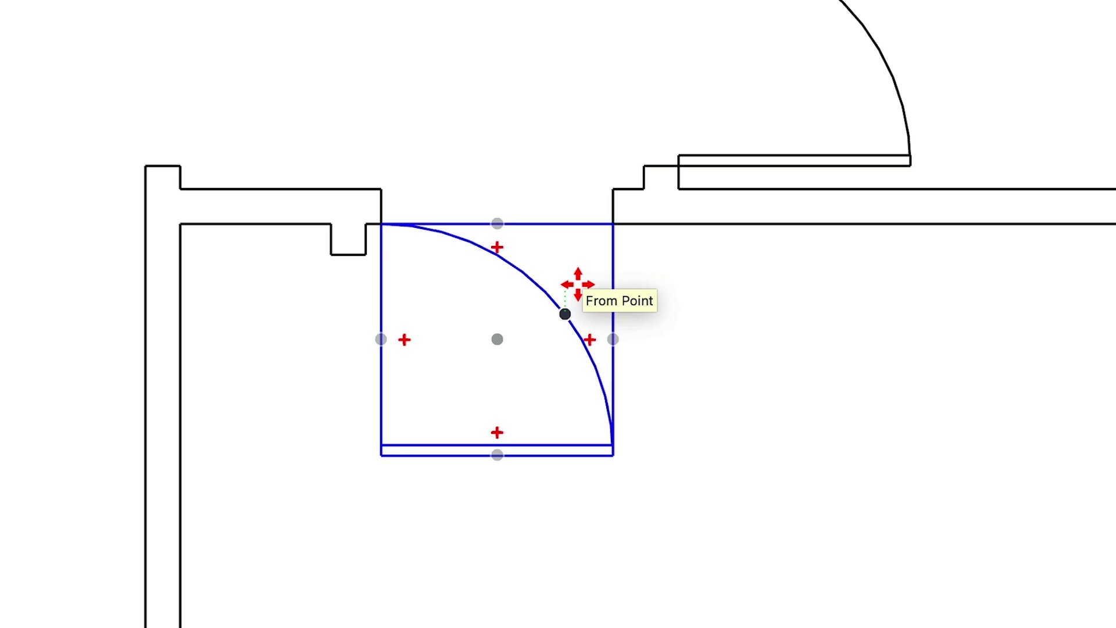
- Rotate the copied door to swing into its room and move a copy to the next doorway
{"action": "key", "text": "q"}
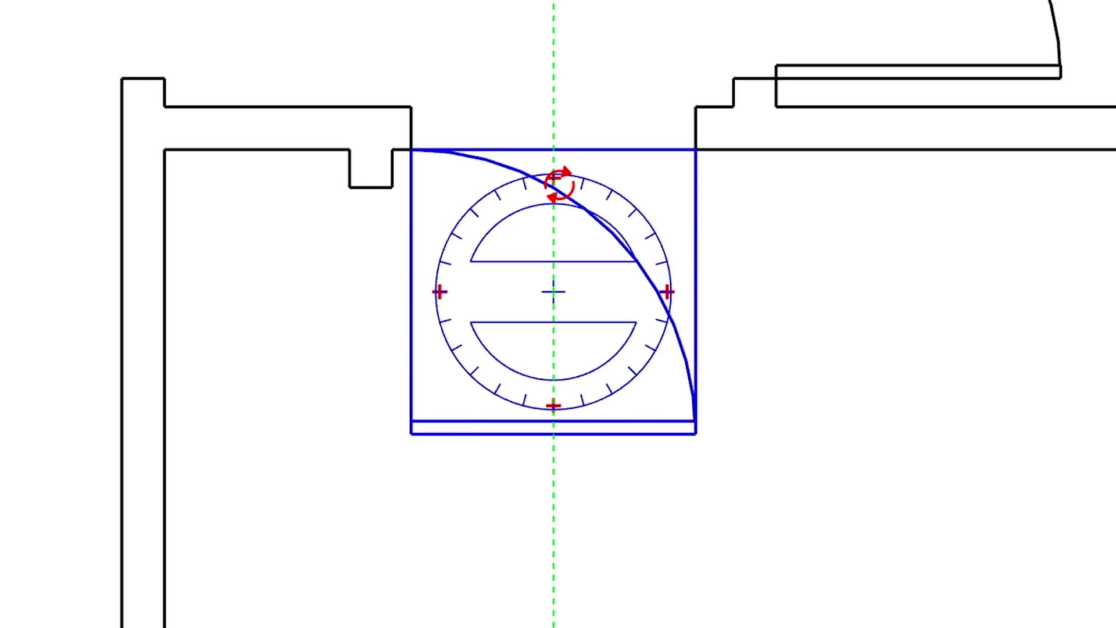
{"action": "left_click_drag", "start_coordinate": [553, 177], "coordinate": [667, 291]}
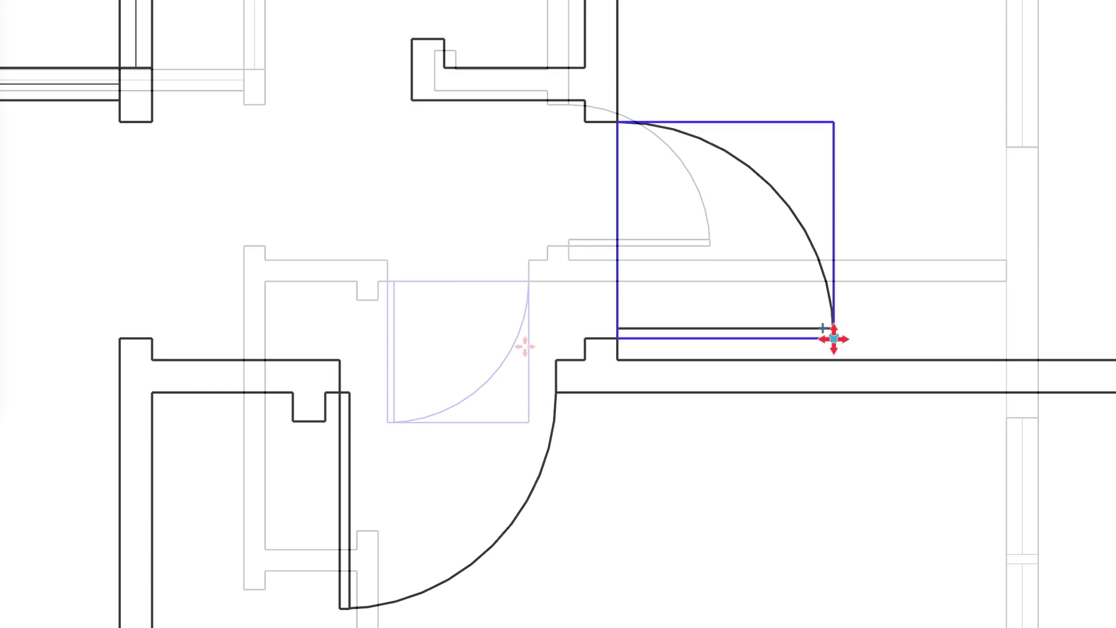
{"action": "left_click_drag", "start_coordinate": [830, 337], "coordinate": [379, 335]}
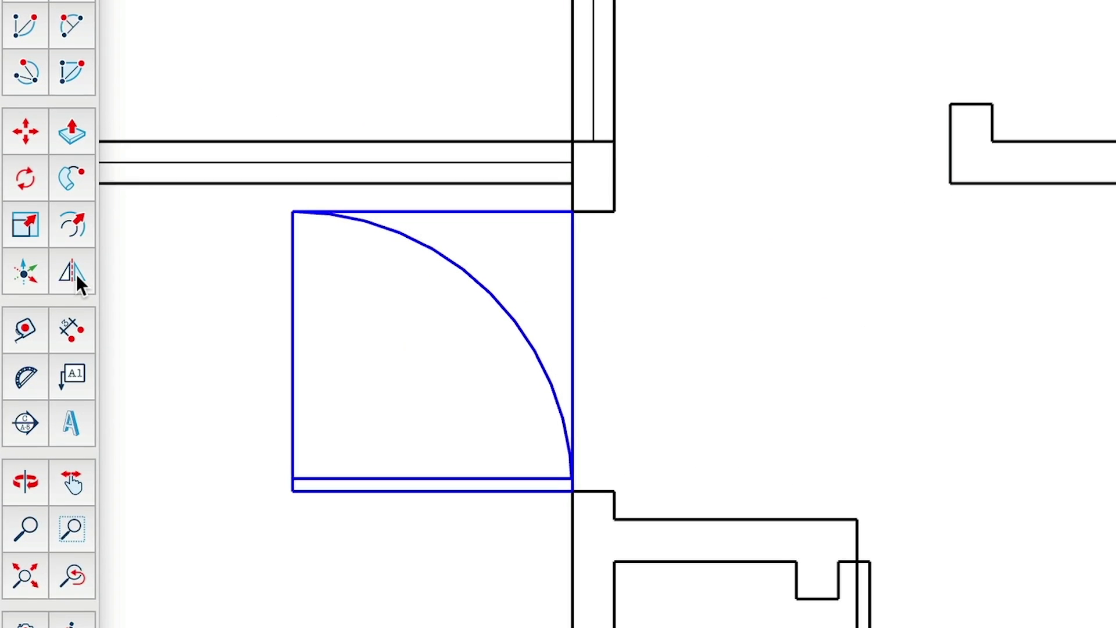
- Flip the latest door copy so its swing opens the correct way
{"action": "left_click", "coordinate": [78, 247]}
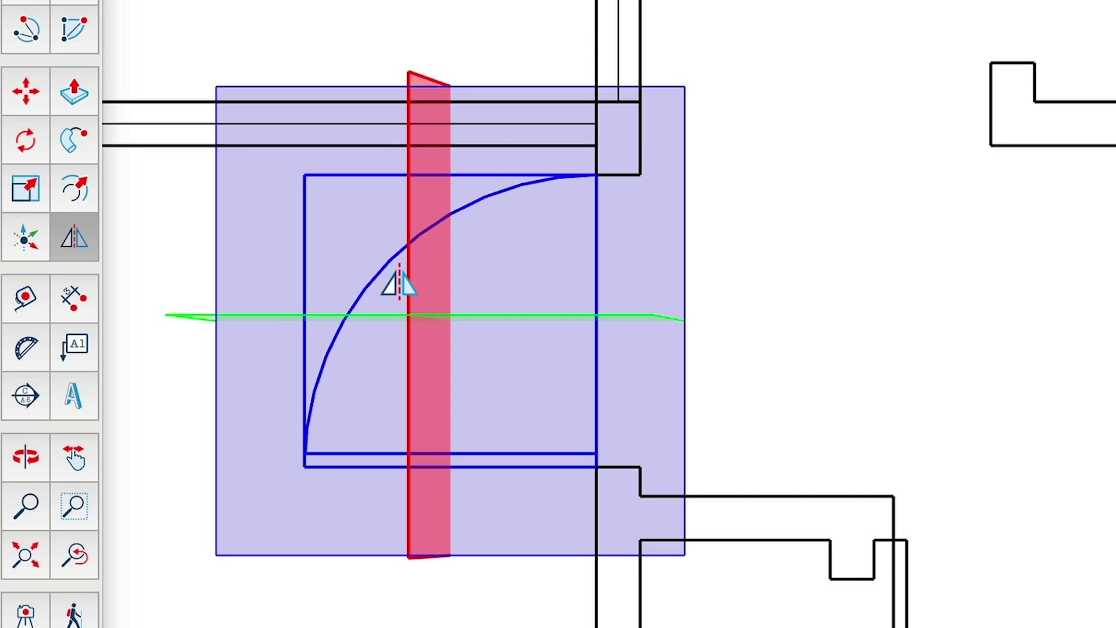
{"action": "key", "text": "space"}
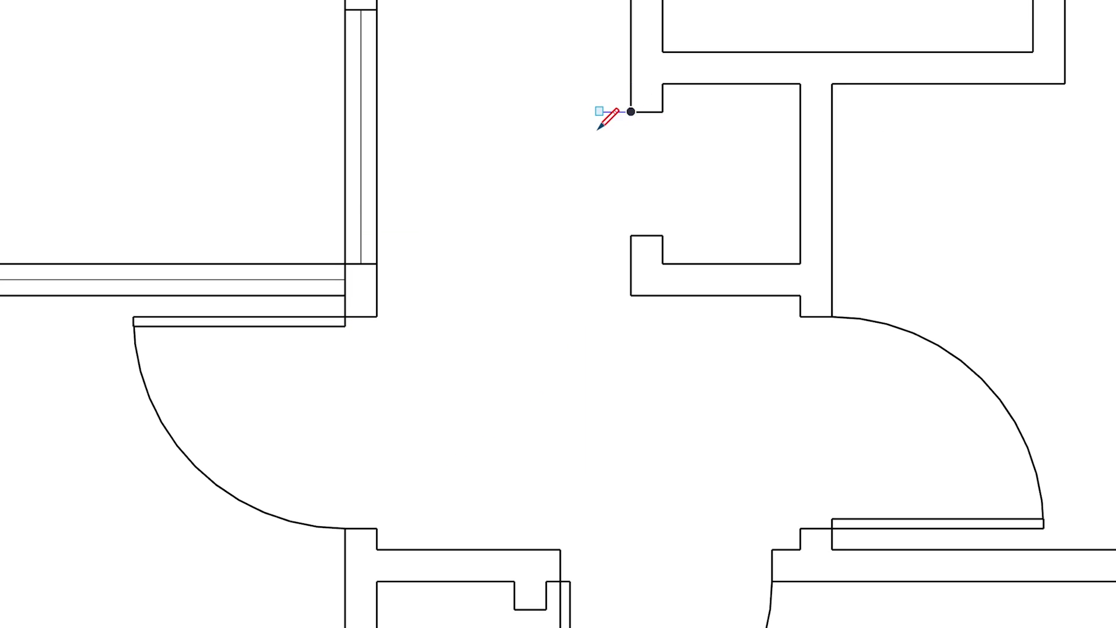
- Complete the thin door panel rectangle and anchor its swing arc at the wall corner
{"action": "left_click", "coordinate": [510, 121]}
{"action": "key", "text": "a"}
{"action": "left_click", "coordinate": [631, 111]}
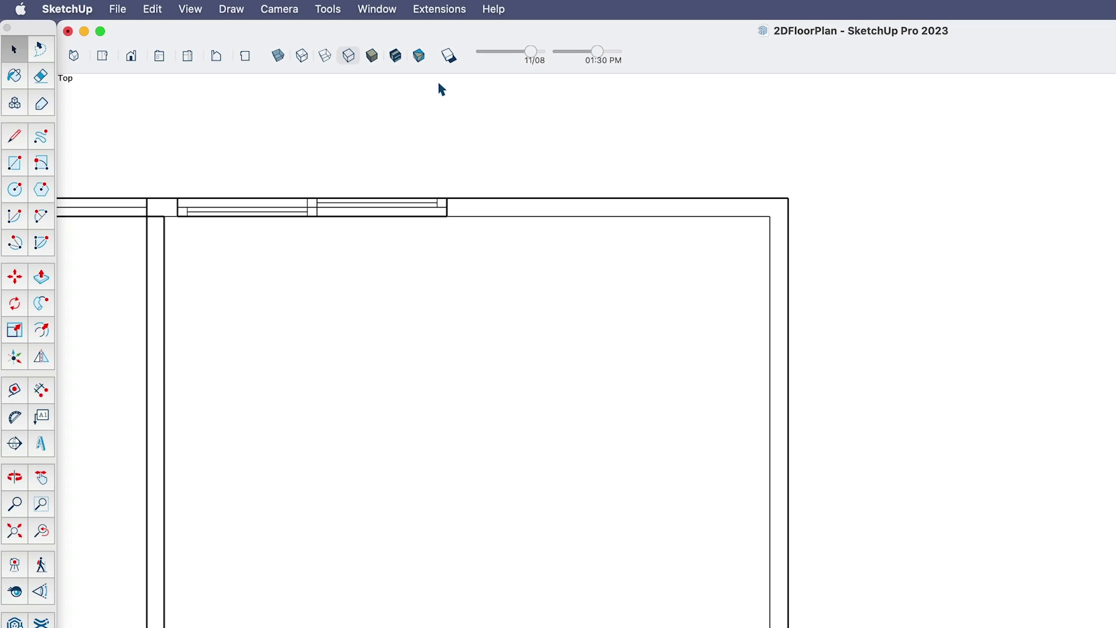
- Search 3D Warehouse models for '2d bed' and load the 2D King Bed into the model
{"action": "left_click", "coordinate": [385, 11]}
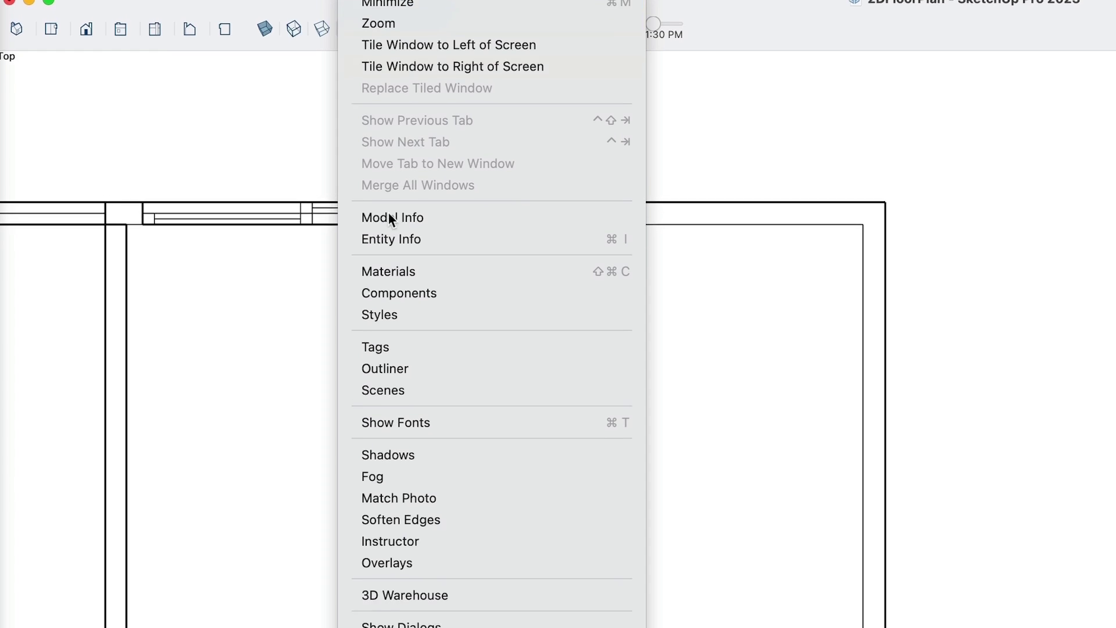
{"action": "left_click", "coordinate": [401, 503]}
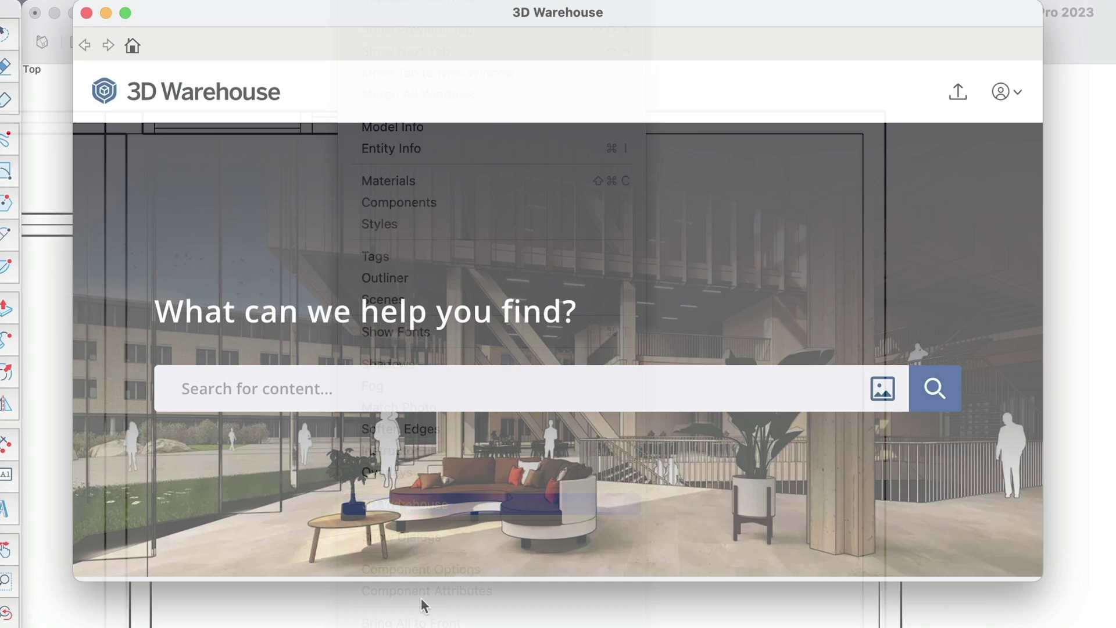
{"action": "type", "text": "2d be"}
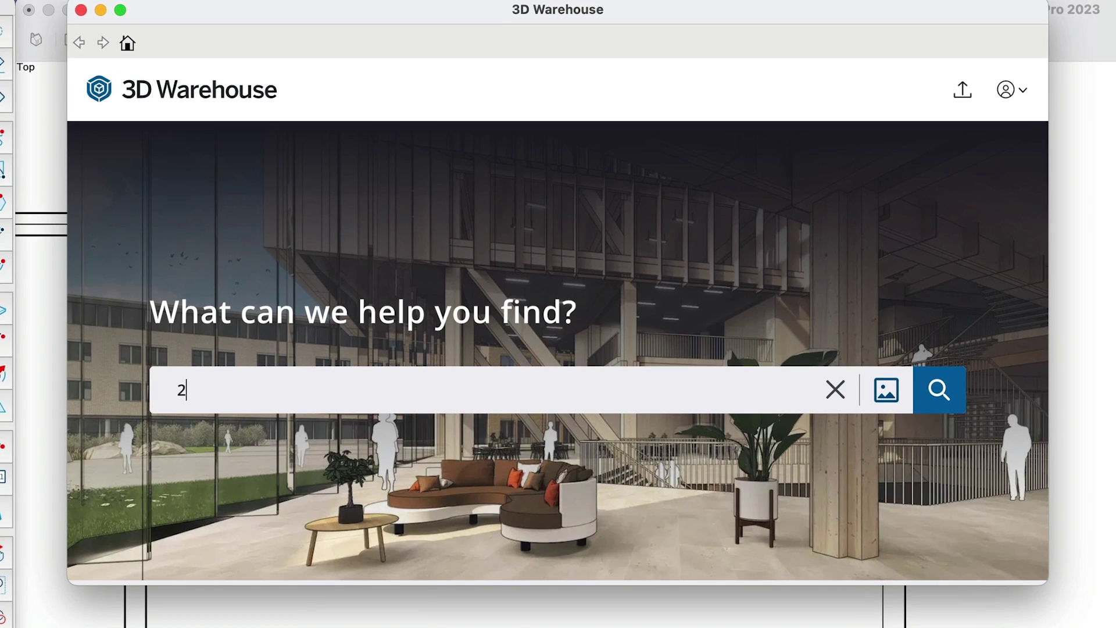
{"action": "type", "text": "d"}
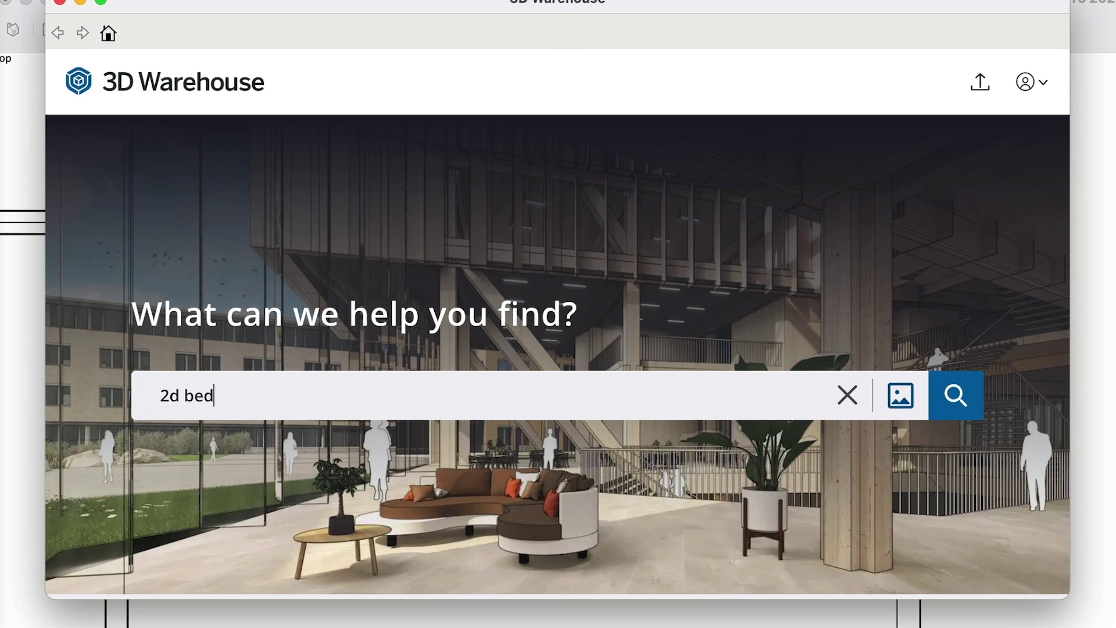
{"action": "key", "text": "Return"}
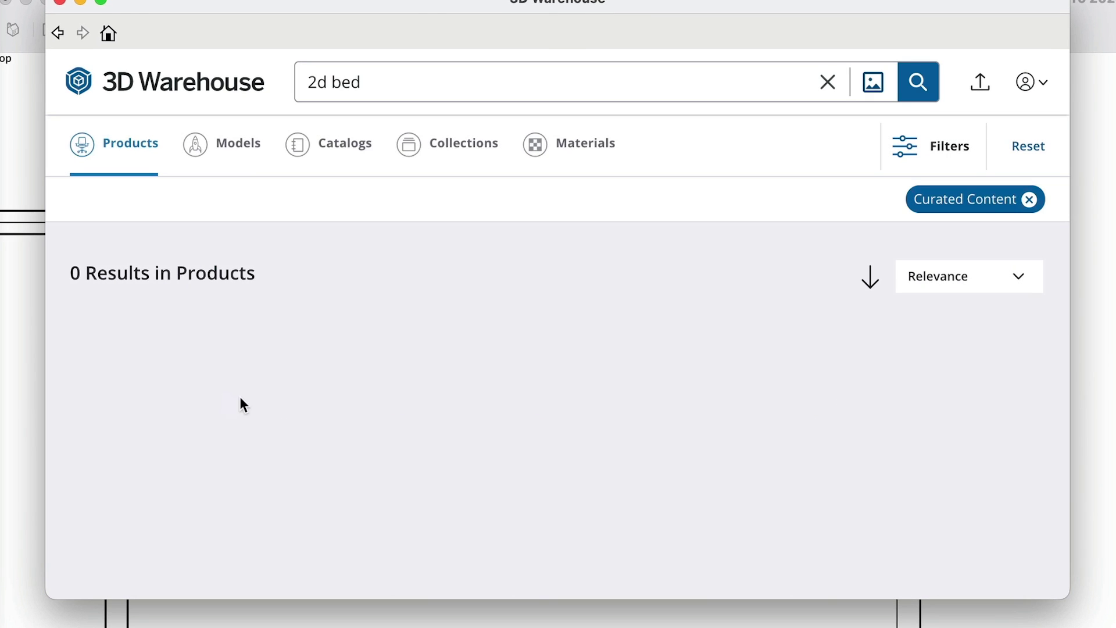
{"action": "left_click", "coordinate": [226, 162]}
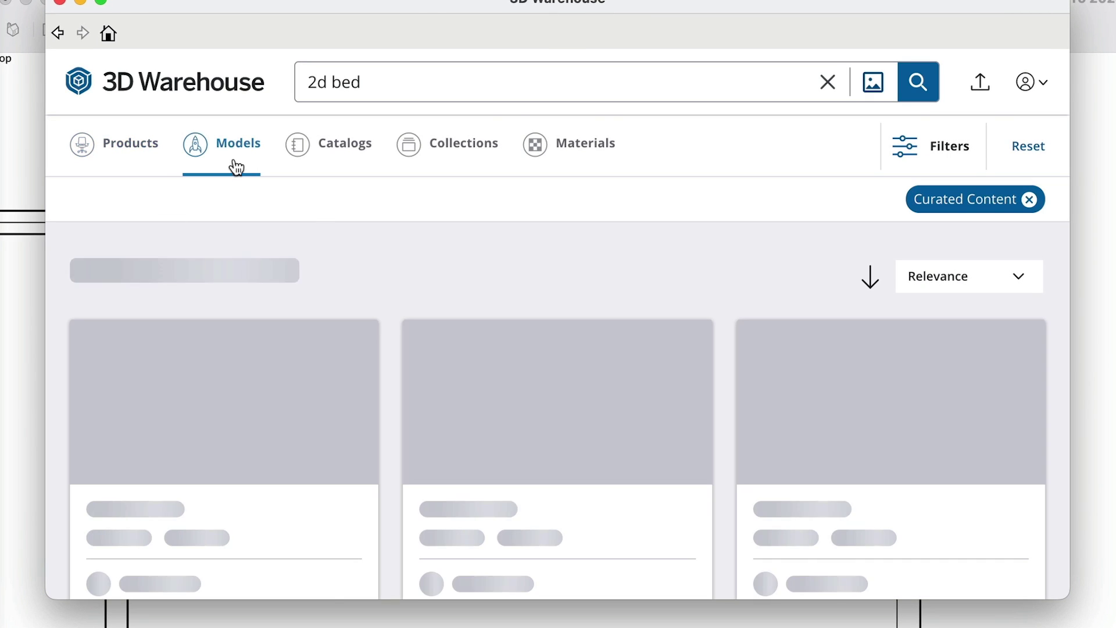
{"action": "scroll", "coordinate": [372, 262], "scroll_direction": "down", "scroll_amount": 4}
{"action": "scroll", "coordinate": [372, 266], "scroll_direction": "down", "scroll_amount": 14}
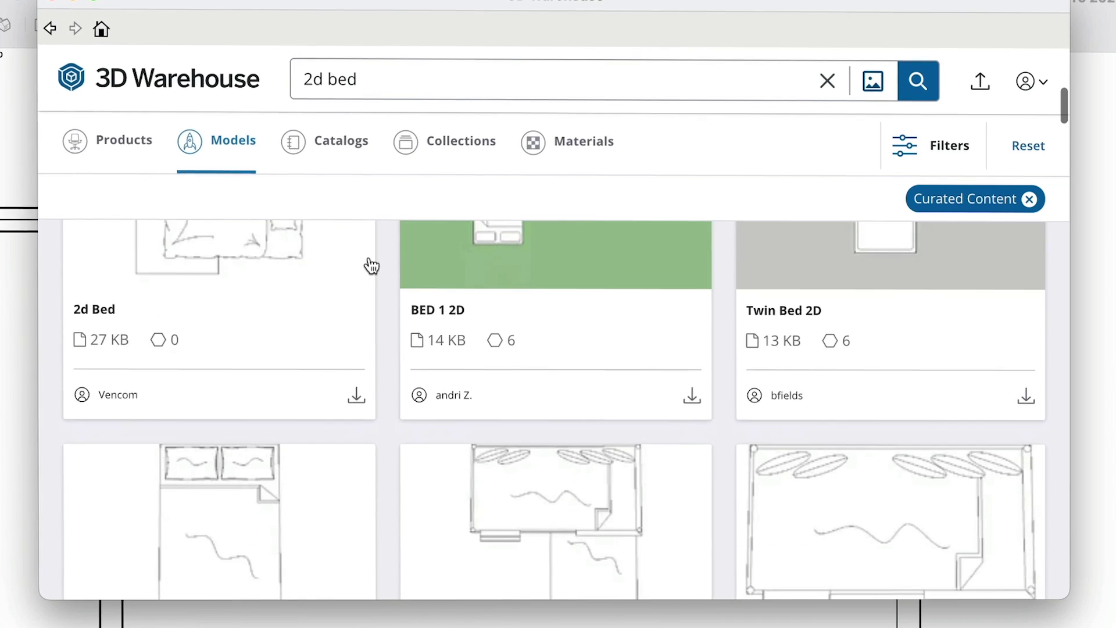
{"action": "scroll", "coordinate": [361, 253], "scroll_direction": "down", "scroll_amount": 10}
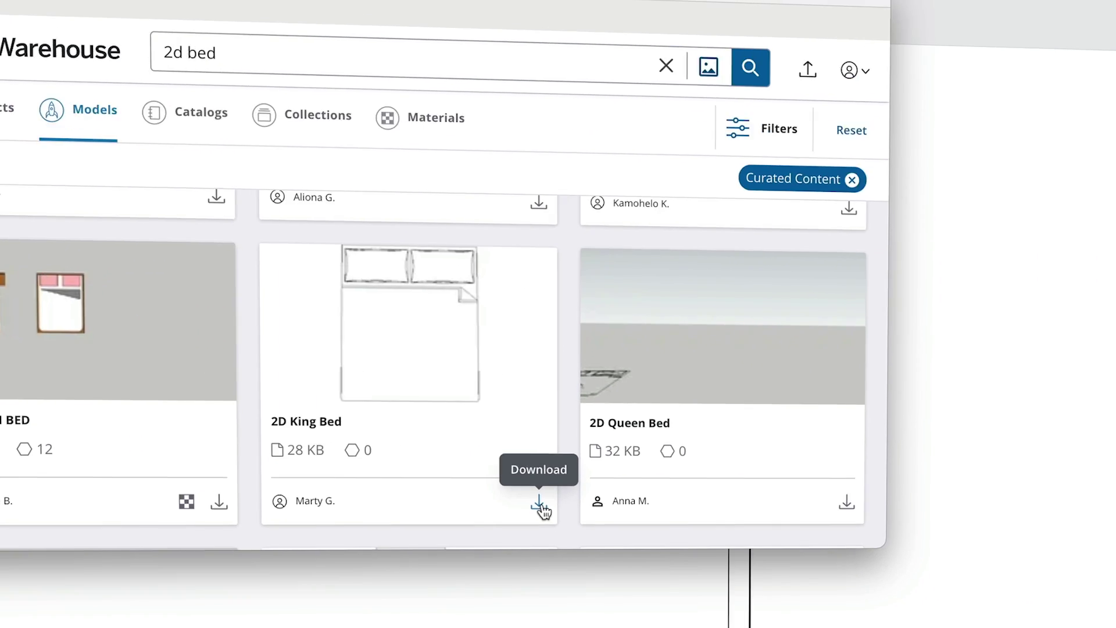
{"action": "left_click", "coordinate": [692, 552]}
{"action": "left_click", "coordinate": [558, 311]}
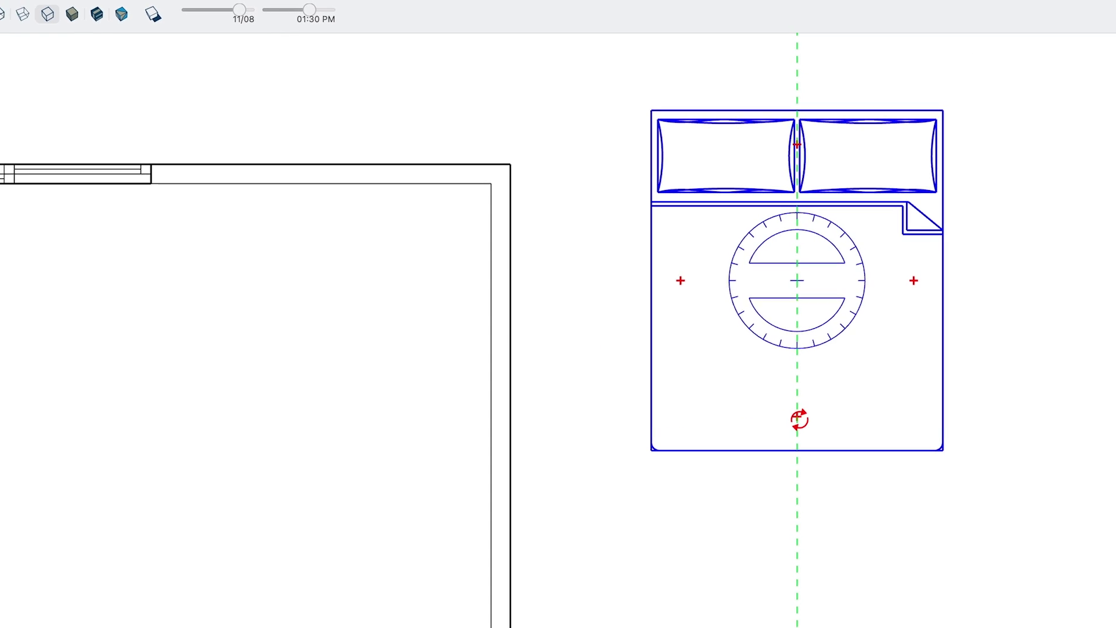
- Rotate the king bed 90° sideways and move it into the bedroom
{"action": "left_click", "coordinate": [796, 418]}
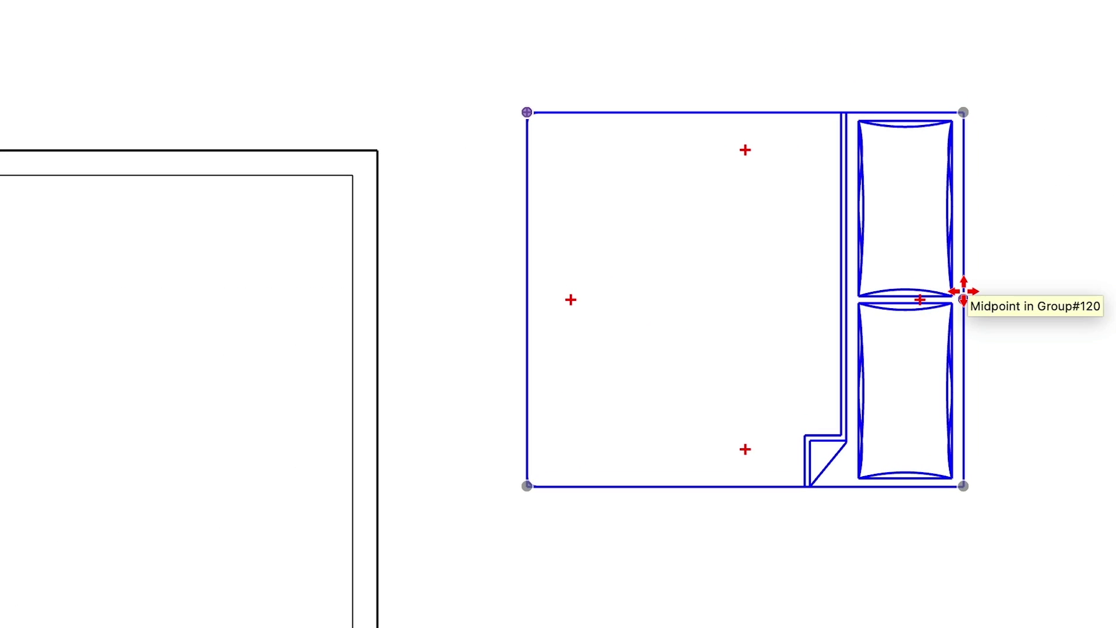
{"action": "left_click", "coordinate": [962, 292]}
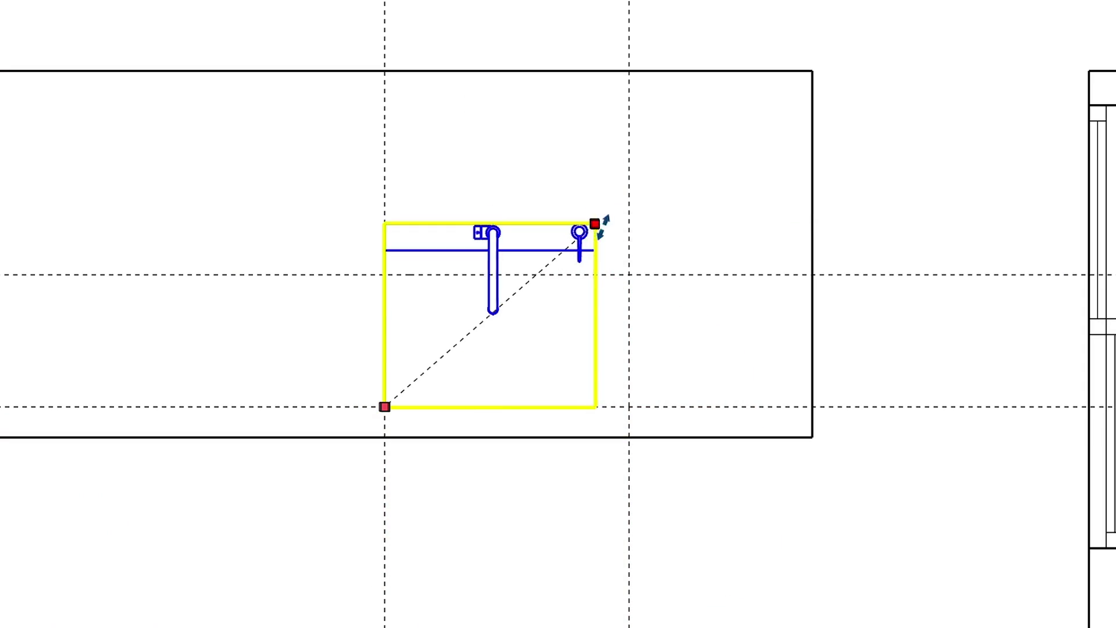
- Scale the sink's corner grip out to the guide-line intersection on the island
{"action": "left_click_drag", "start_coordinate": [616, 243], "coordinate": [629, 274]}
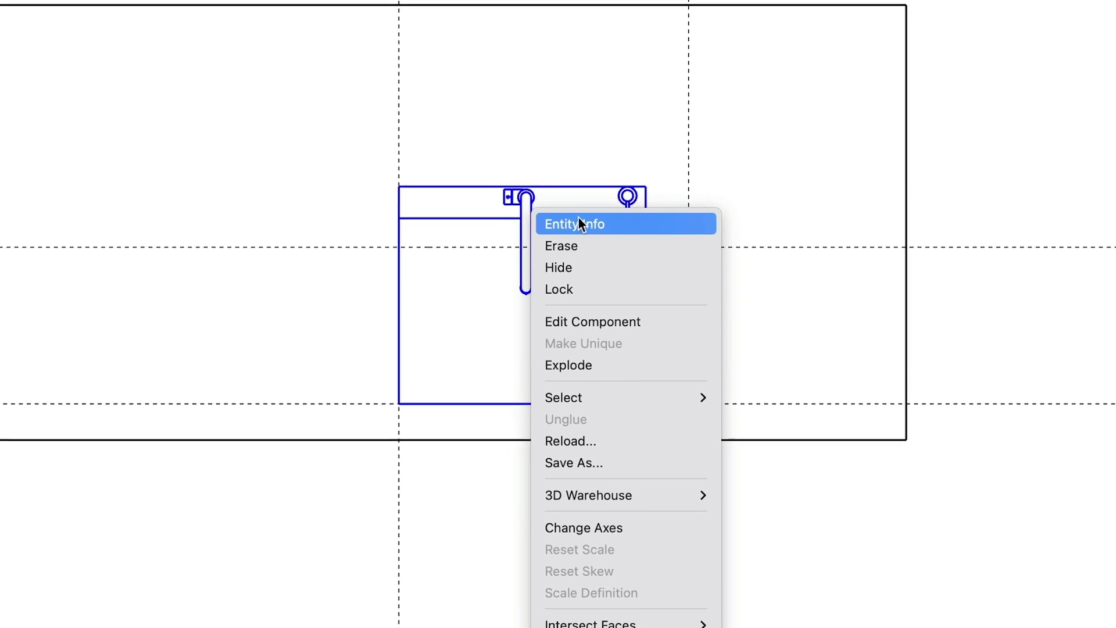
- Inside the sink component, move the right and top edges to the guides and recentre the faucet, then leave editing
{"action": "left_click", "coordinate": [570, 294]}
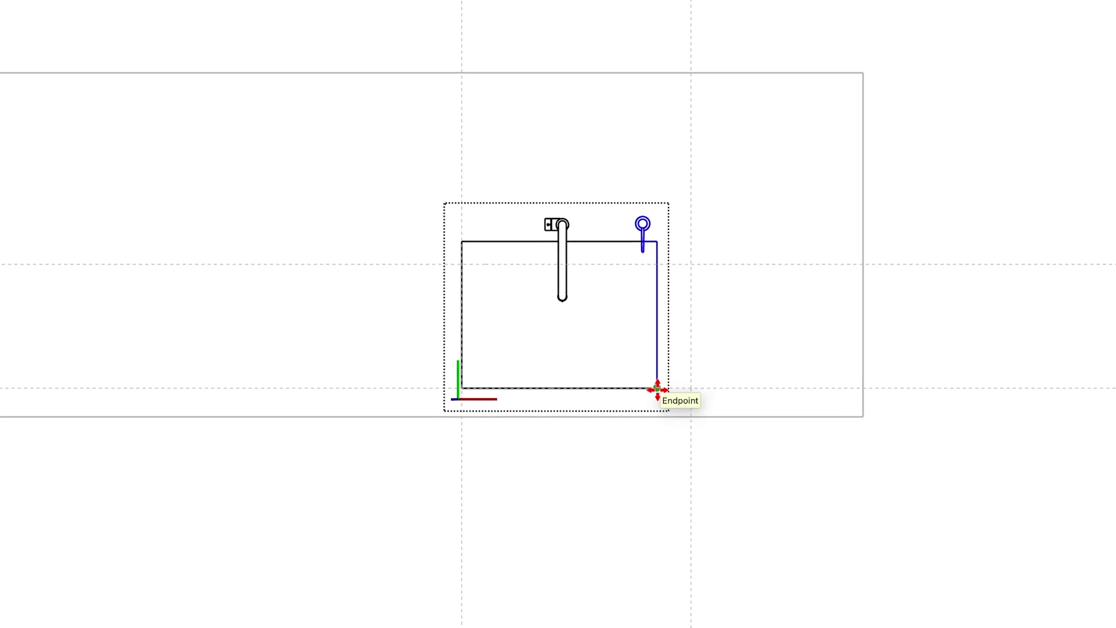
{"action": "left_click_drag", "start_coordinate": [657, 390], "coordinate": [691, 387]}
{"action": "left_click_drag", "start_coordinate": [456, 187], "coordinate": [691, 265]}
{"action": "key", "text": "m"}
{"action": "key", "text": "space"}
{"action": "left_click", "coordinate": [562, 274]}
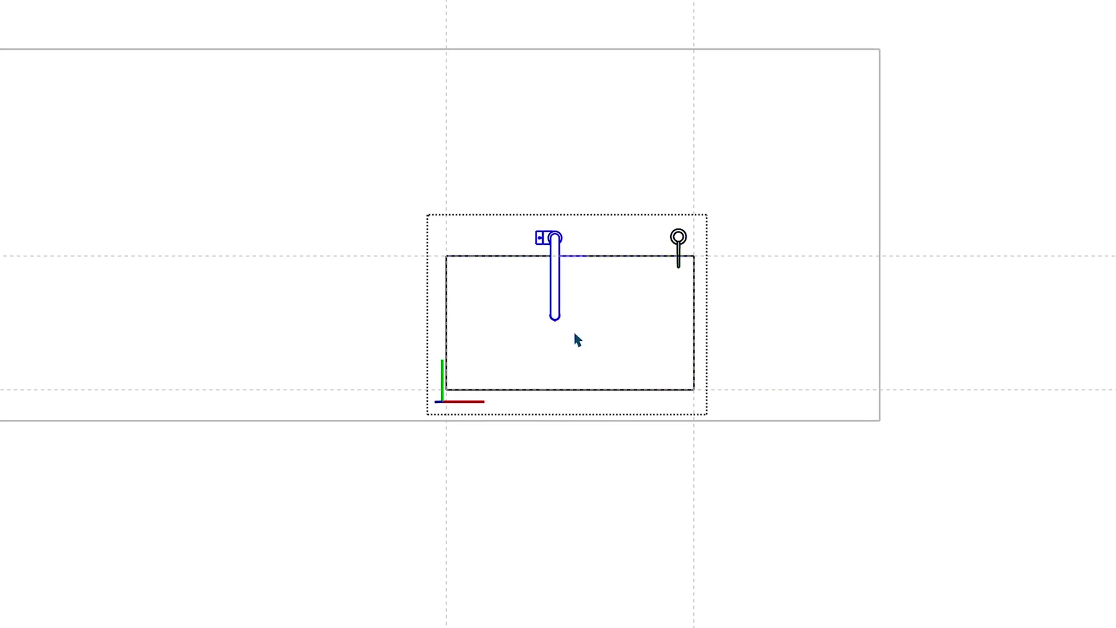
{"action": "left_click", "coordinate": [551, 317]}
{"action": "left_click", "coordinate": [569, 390]}
{"action": "right_click", "coordinate": [745, 300]}
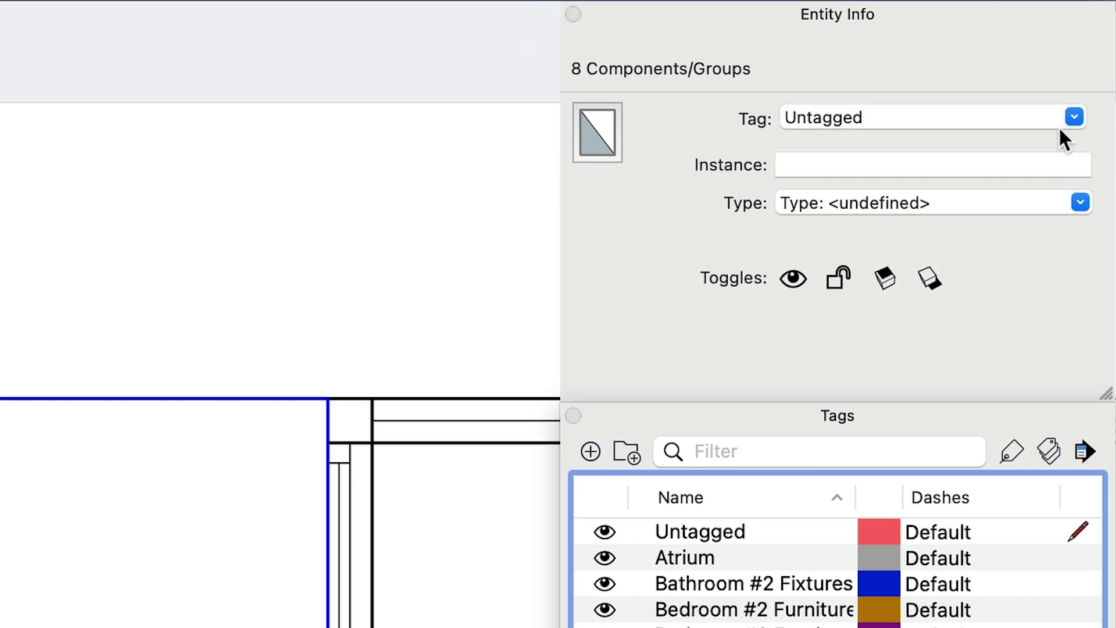
- Tag the selected kitchen pieces Kitchen Option 1, then hide Option 1 and show Option 2
{"action": "left_click", "coordinate": [1074, 115]}
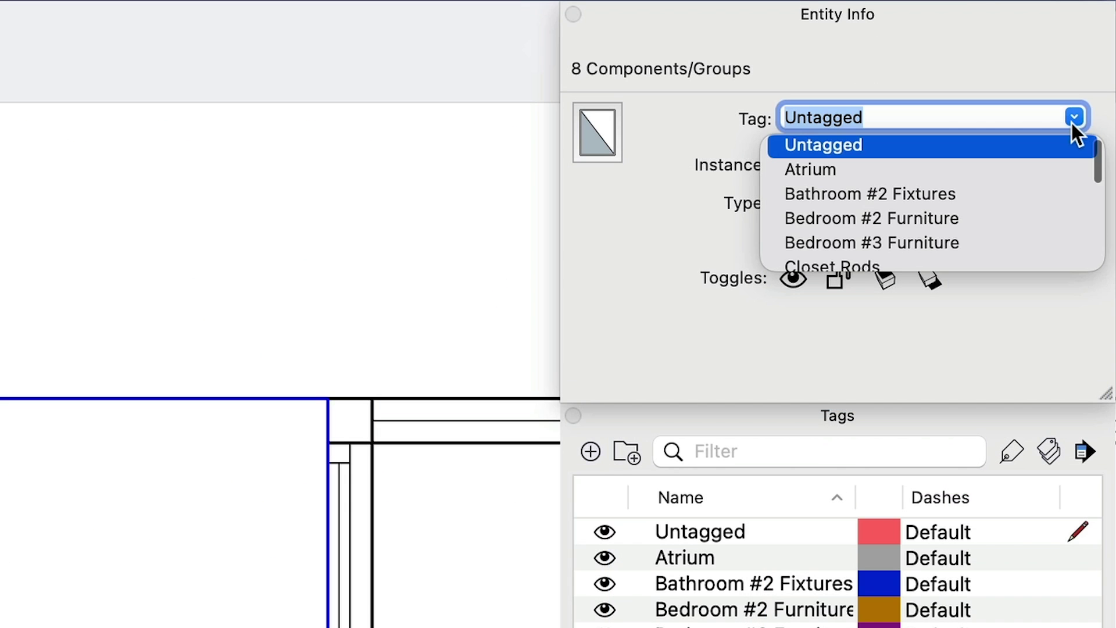
{"action": "scroll", "coordinate": [959, 181], "scroll_direction": "down", "scroll_amount": 3}
{"action": "left_click", "coordinate": [894, 192]}
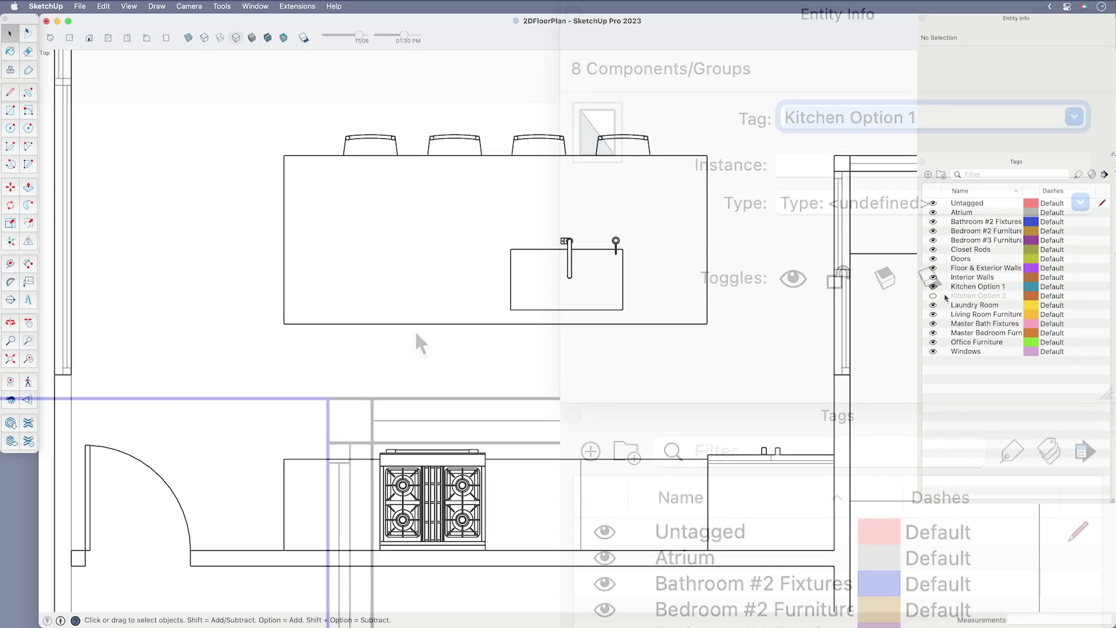
{"action": "left_click", "coordinate": [906, 285]}
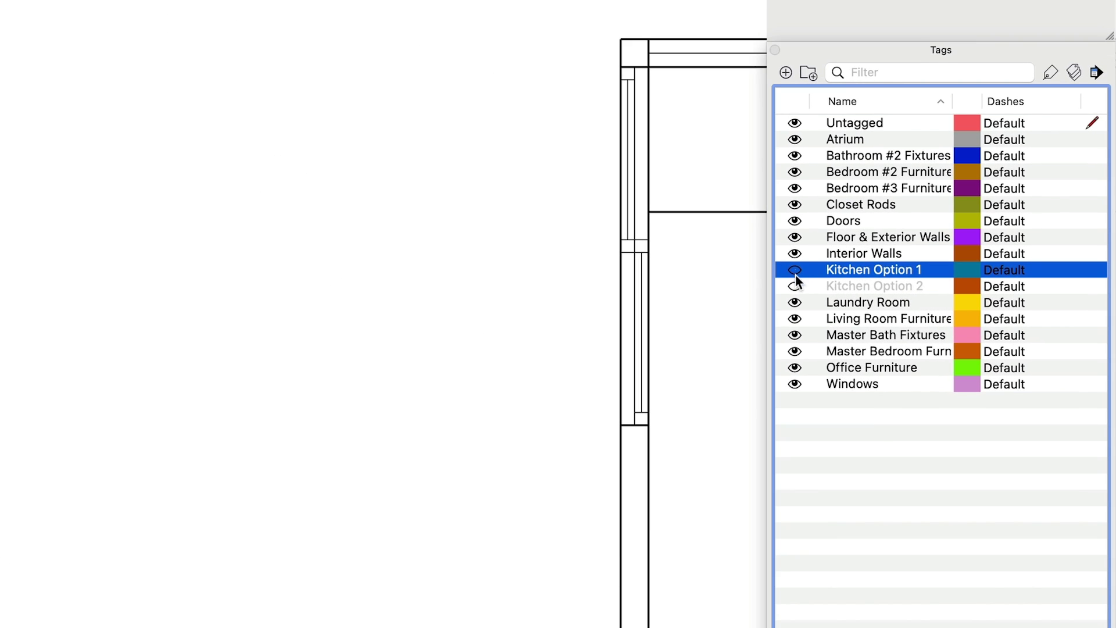
{"action": "left_click", "coordinate": [795, 287]}
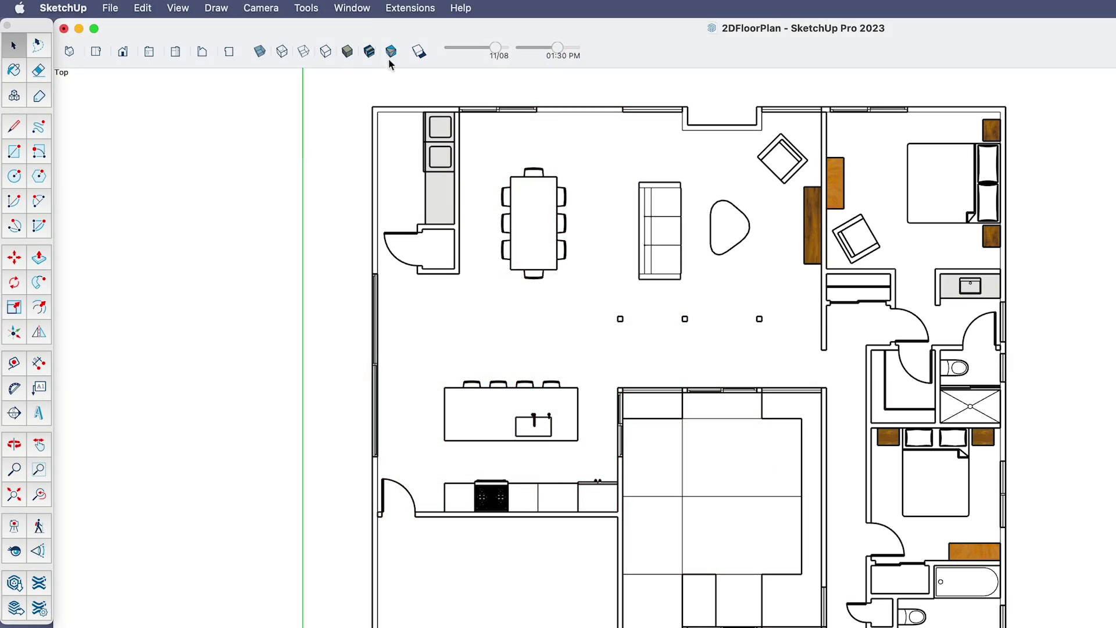
- Set the current style's faces to Hidden Line so the wood textures disappear
{"action": "left_click", "coordinate": [354, 8]}
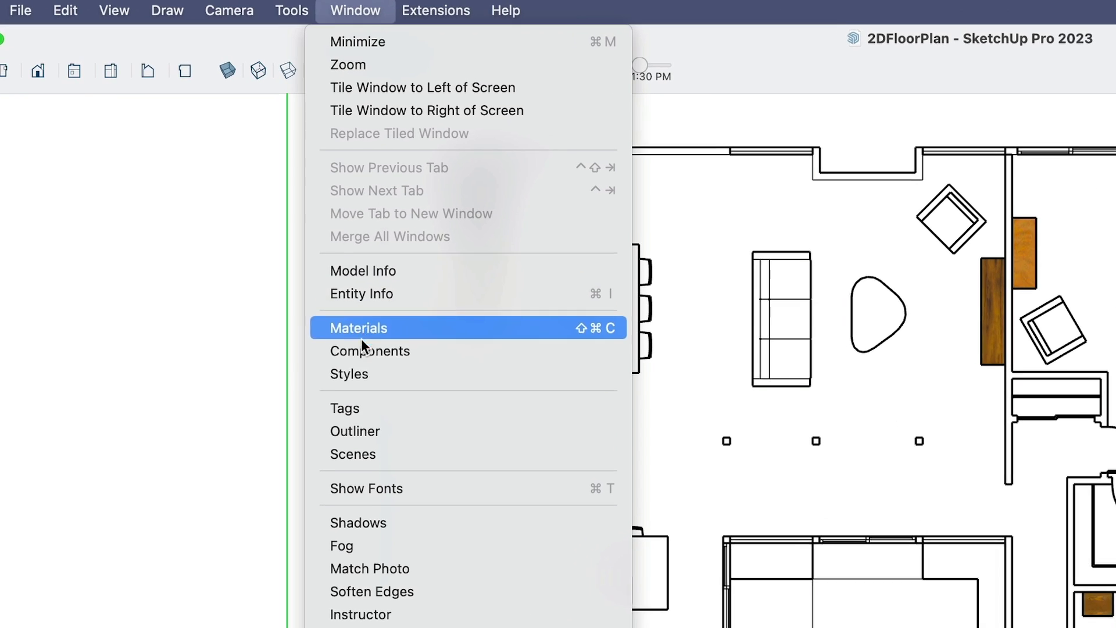
{"action": "left_click", "coordinate": [348, 379]}
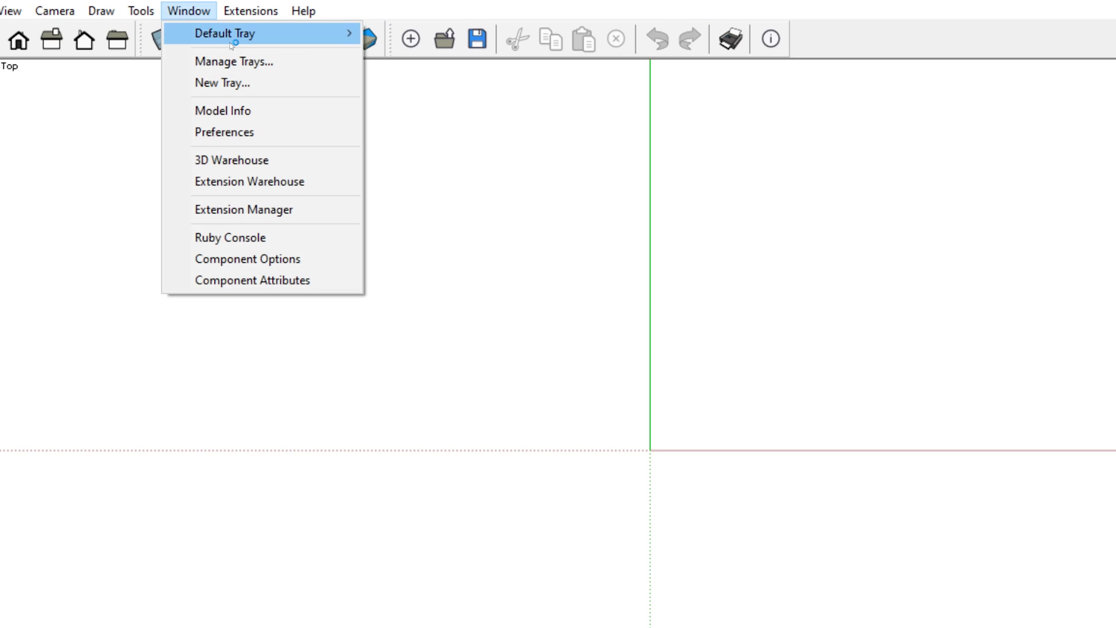
{"action": "mouse_move", "coordinate": [231, 44]}
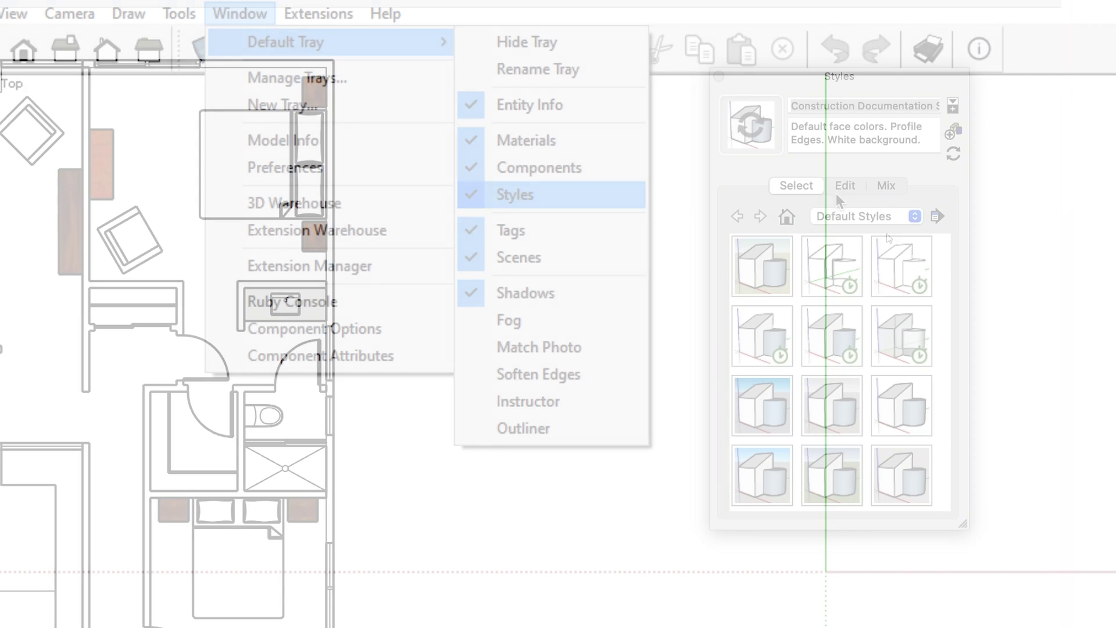
{"action": "left_click", "coordinate": [844, 186]}
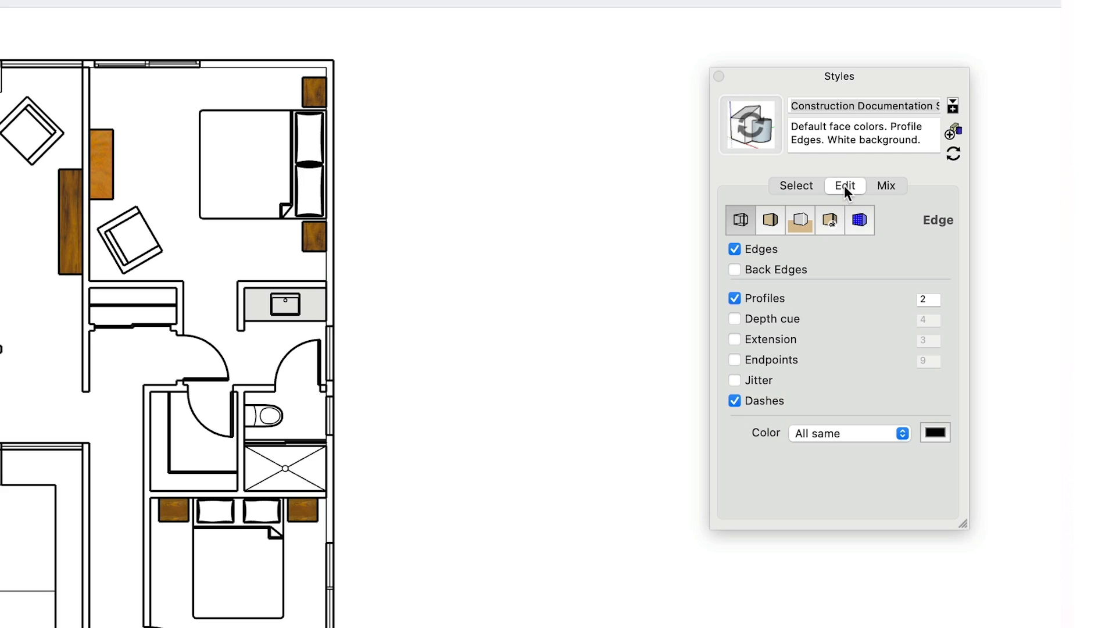
{"action": "left_click", "coordinate": [772, 221]}
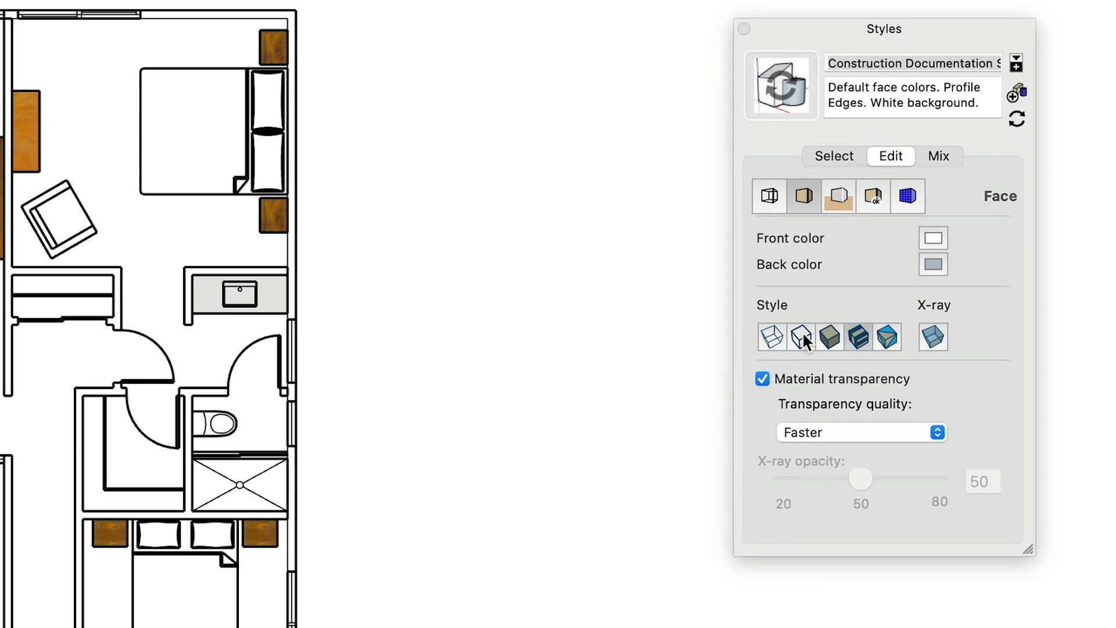
{"action": "left_click", "coordinate": [803, 336]}
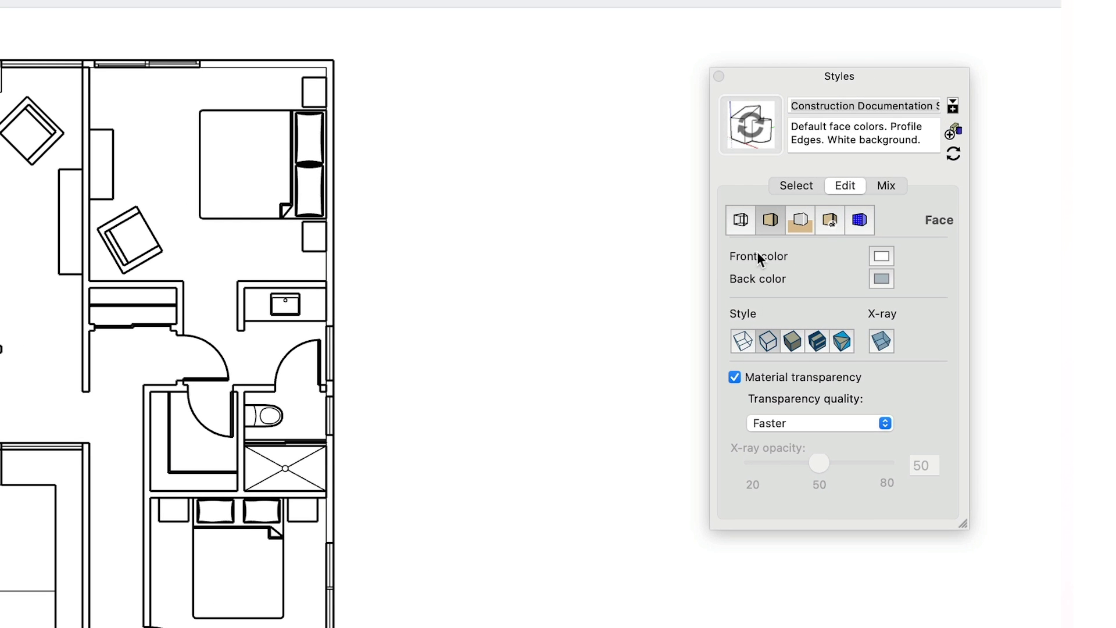
- In the style's edge settings, toggle Jitter on and back off, and uncheck Profiles
{"action": "left_click", "coordinate": [746, 222]}
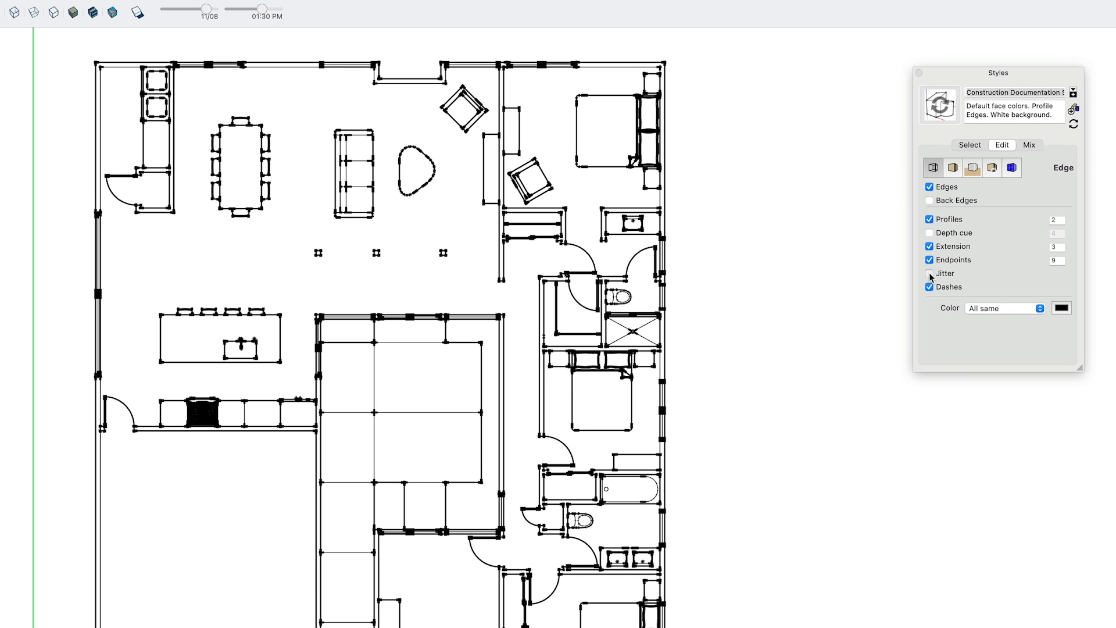
{"action": "left_click", "coordinate": [929, 274]}
{"action": "left_click", "coordinate": [930, 274]}
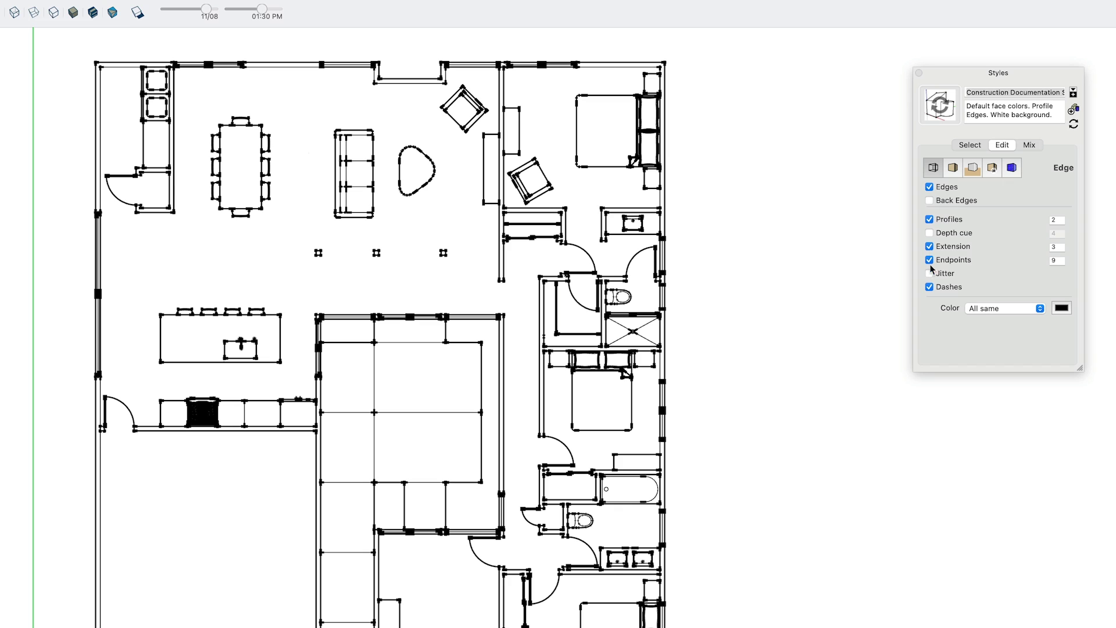
{"action": "left_click", "coordinate": [930, 220]}
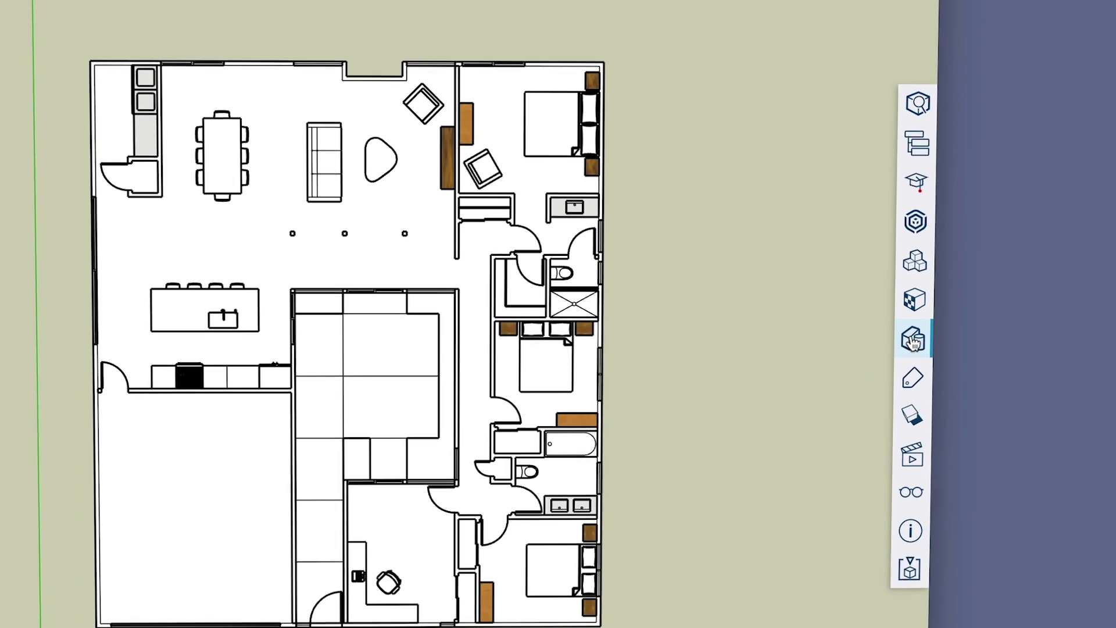
- Apply the Hidden Line style from the Default Styles collection
{"action": "left_click", "coordinate": [912, 341]}
{"action": "left_click", "coordinate": [817, 274]}
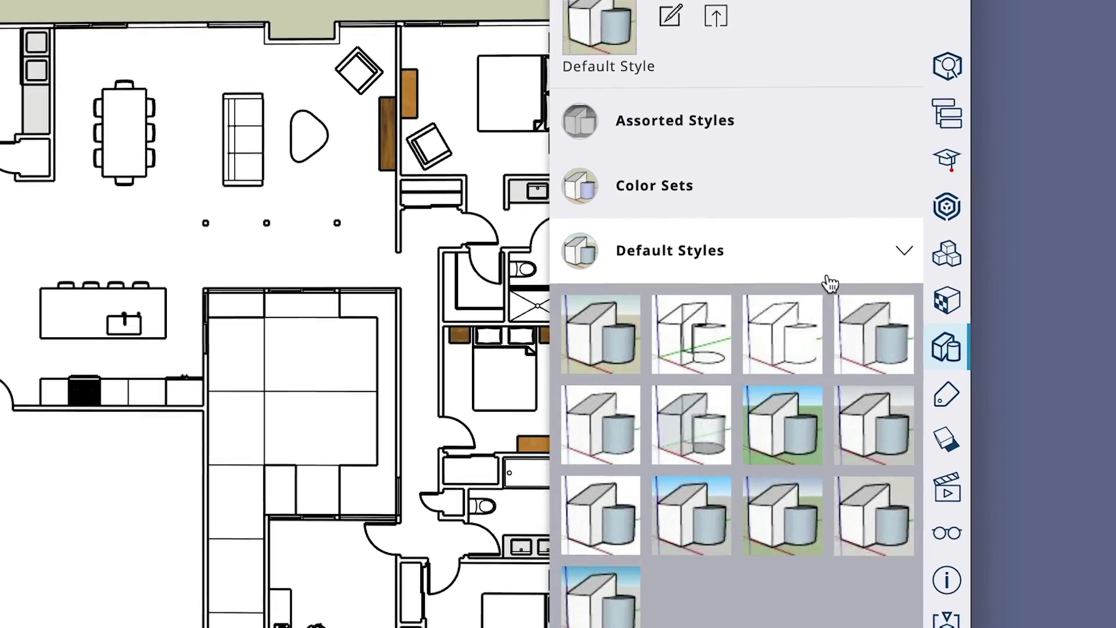
{"action": "left_click", "coordinate": [785, 336]}
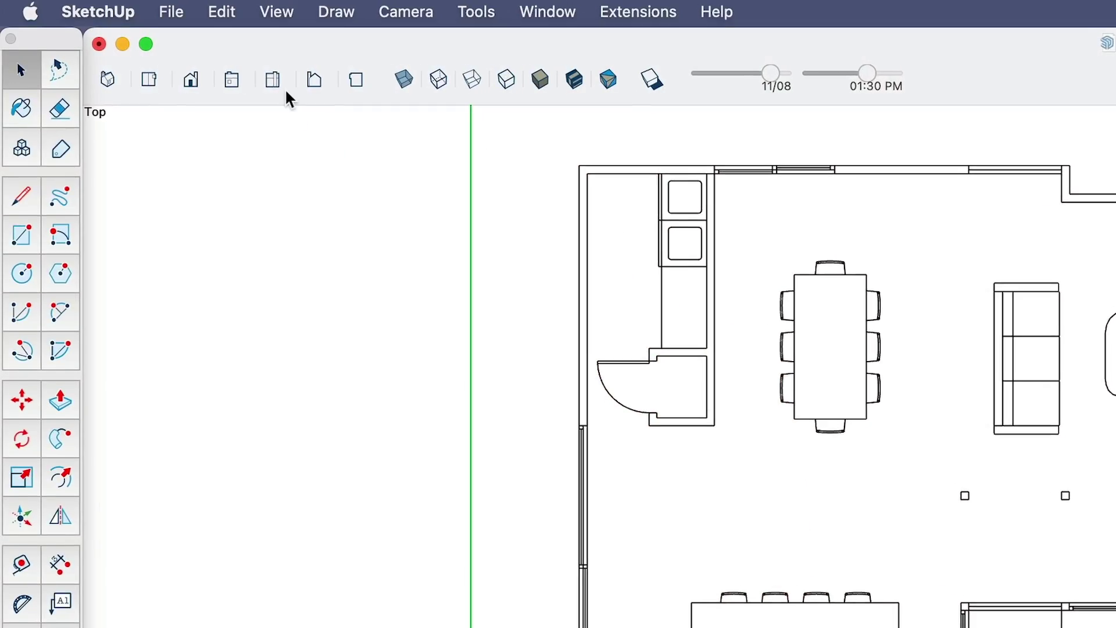
- Turn off Axes in the View menu and pan the floor plan back to centre
{"action": "left_click", "coordinate": [294, 10]}
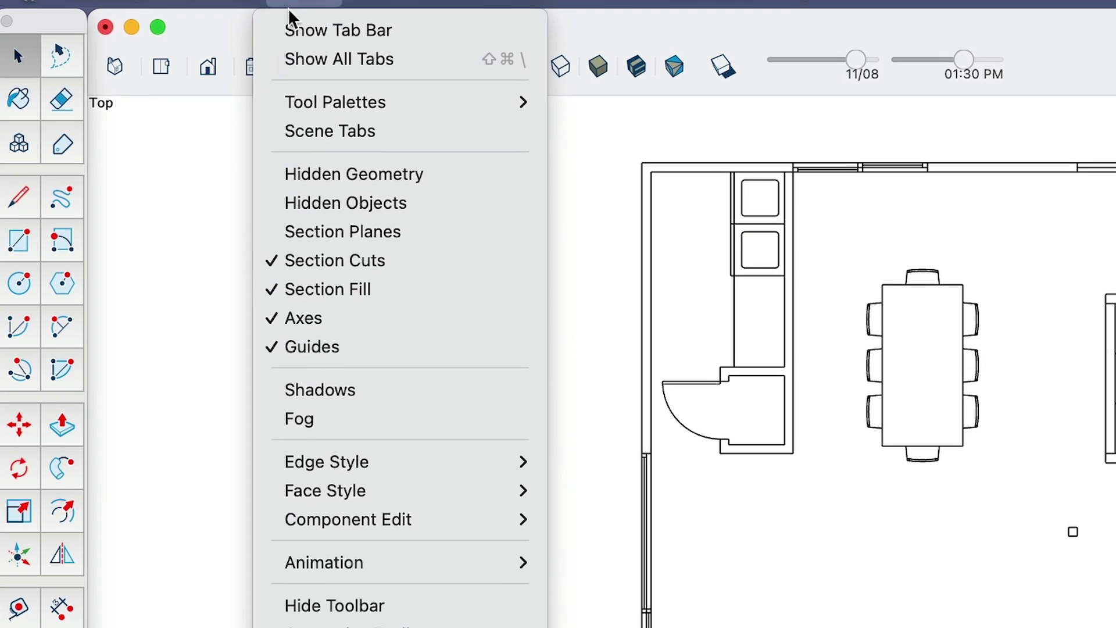
{"action": "left_click", "coordinate": [315, 279]}
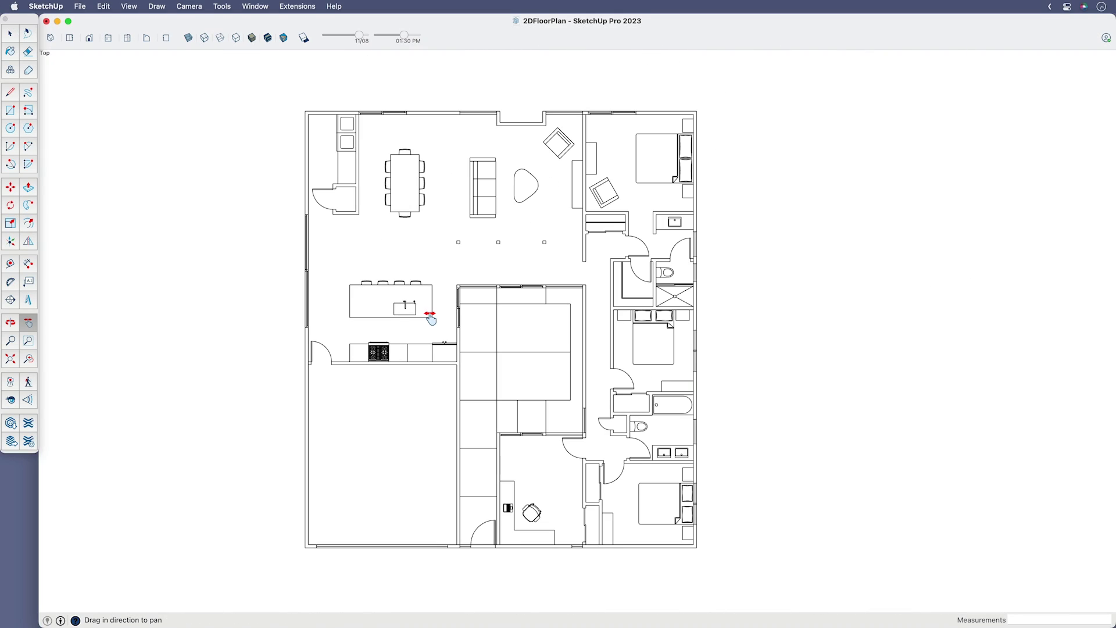
{"action": "left_click_drag", "start_coordinate": [430, 319], "coordinate": [470, 317]}
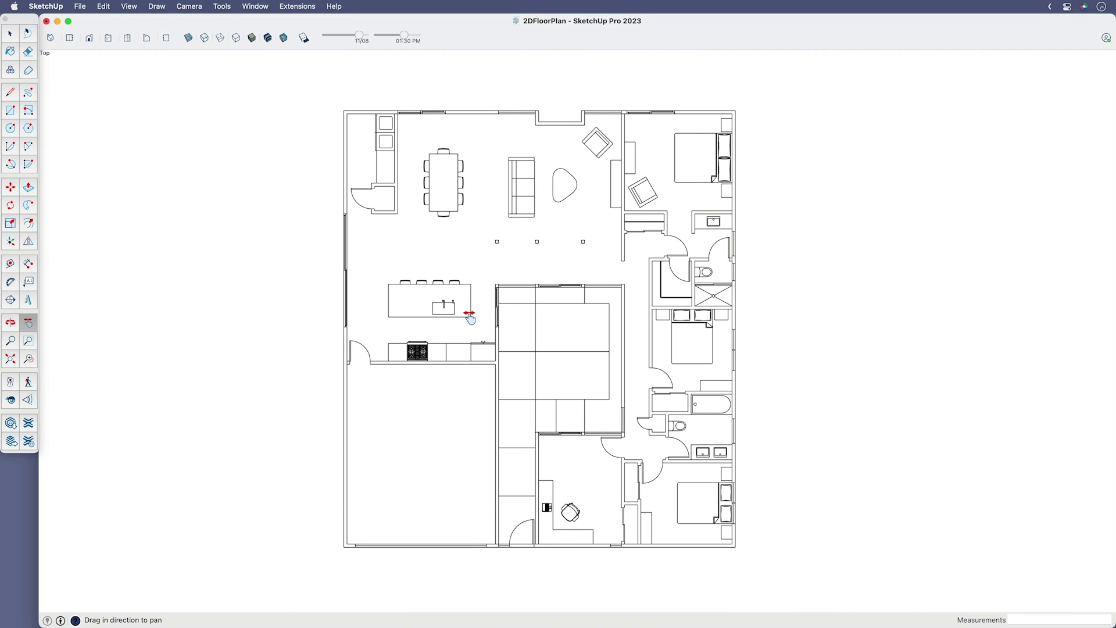
- In the Scenes panel, add a scene from the current top view and name it 'Plan'
{"action": "left_click", "coordinate": [258, 7]}
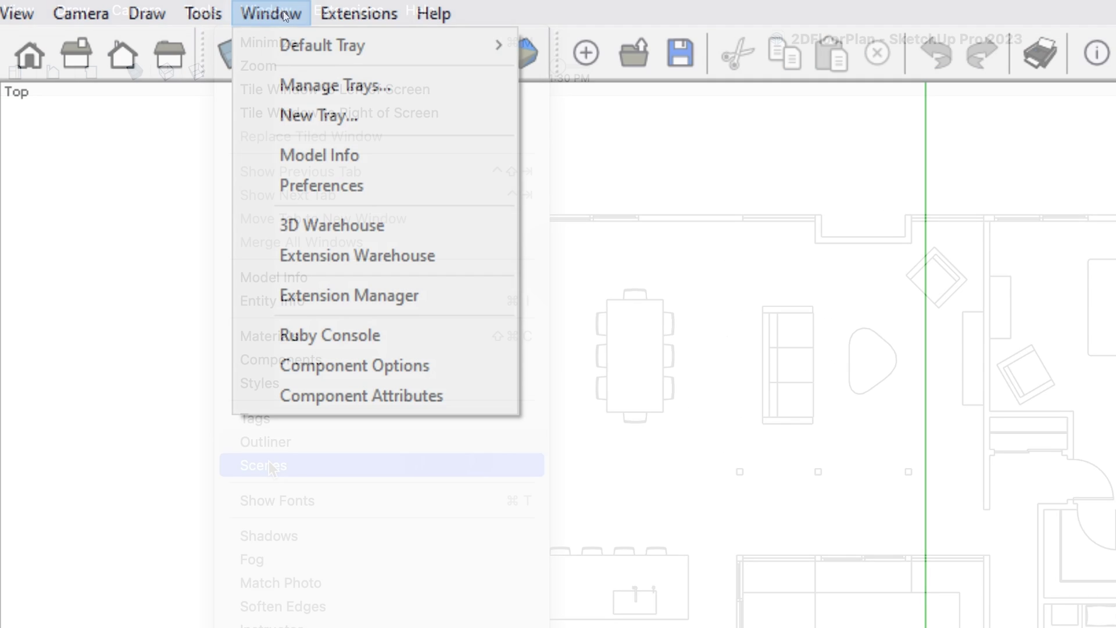
{"action": "mouse_move", "coordinate": [361, 50]}
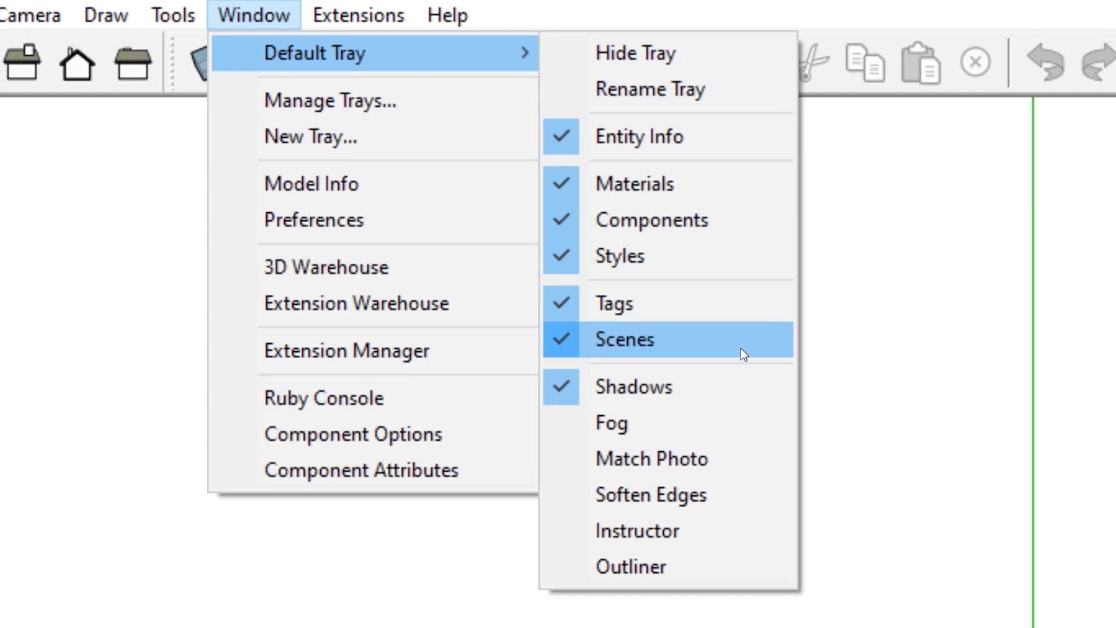
{"action": "left_click", "coordinate": [744, 354]}
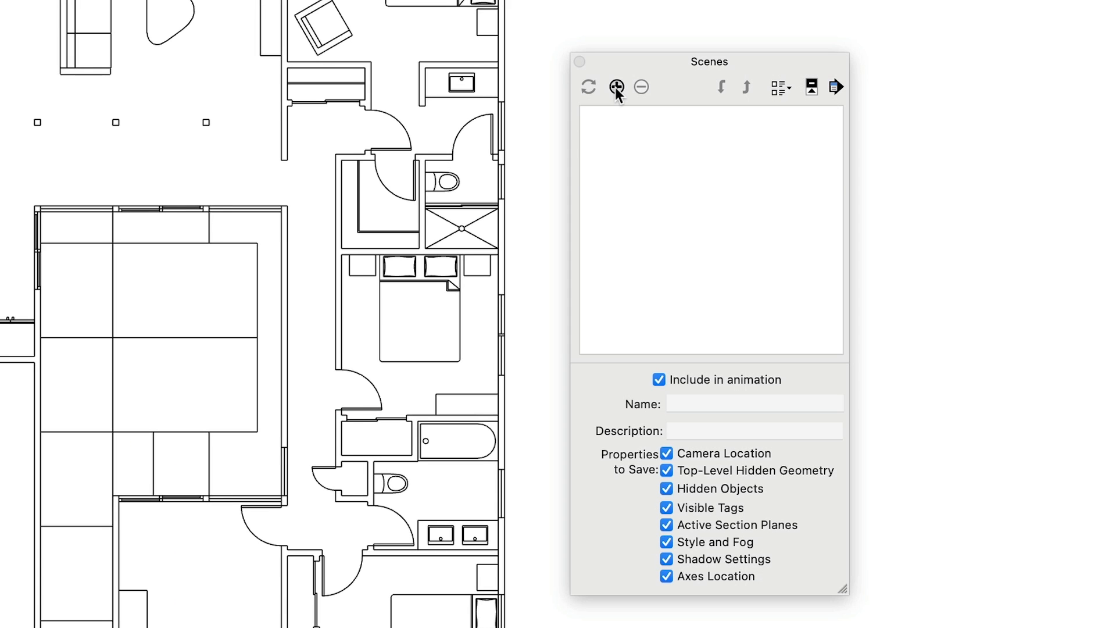
{"action": "left_click", "coordinate": [615, 86]}
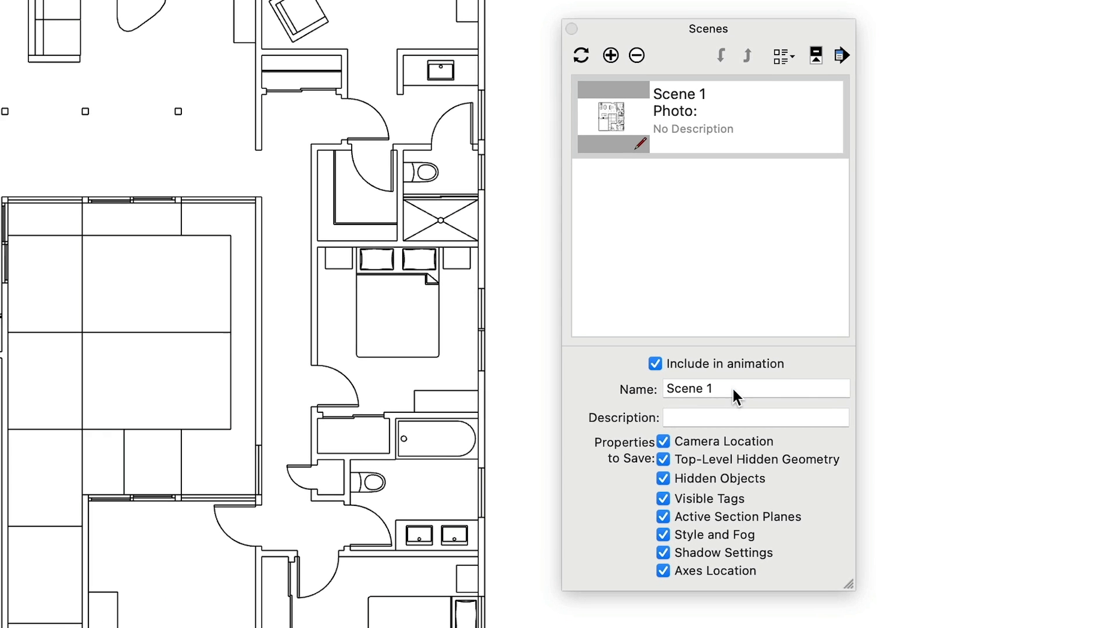
{"action": "left_click_drag", "start_coordinate": [734, 391], "coordinate": [655, 386]}
{"action": "type", "text": "Plan"}
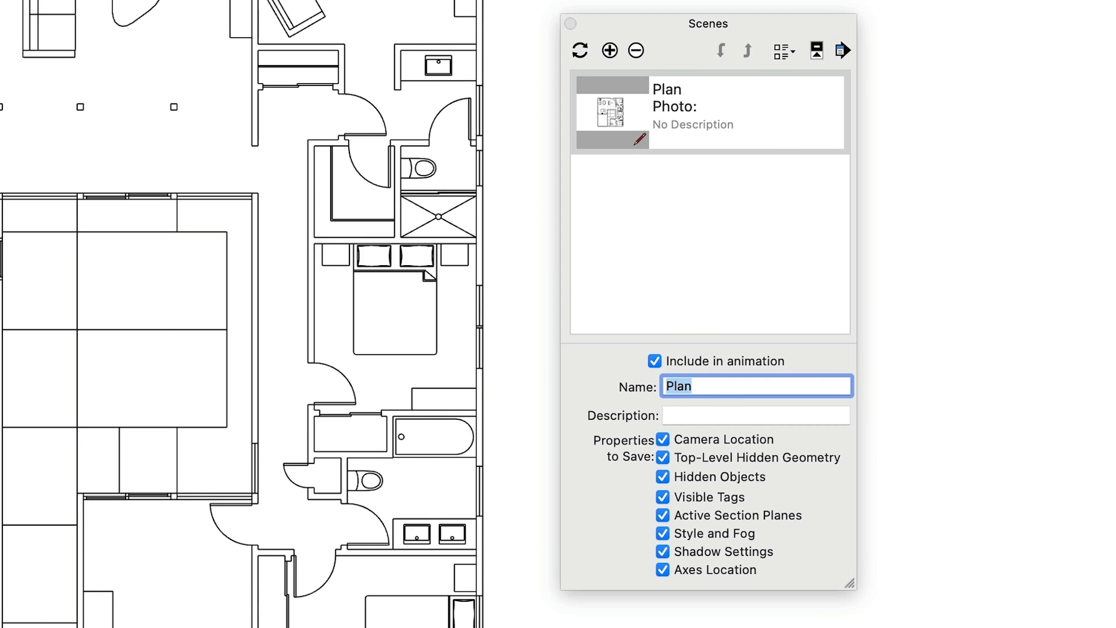
{"action": "left_click", "coordinate": [581, 58]}
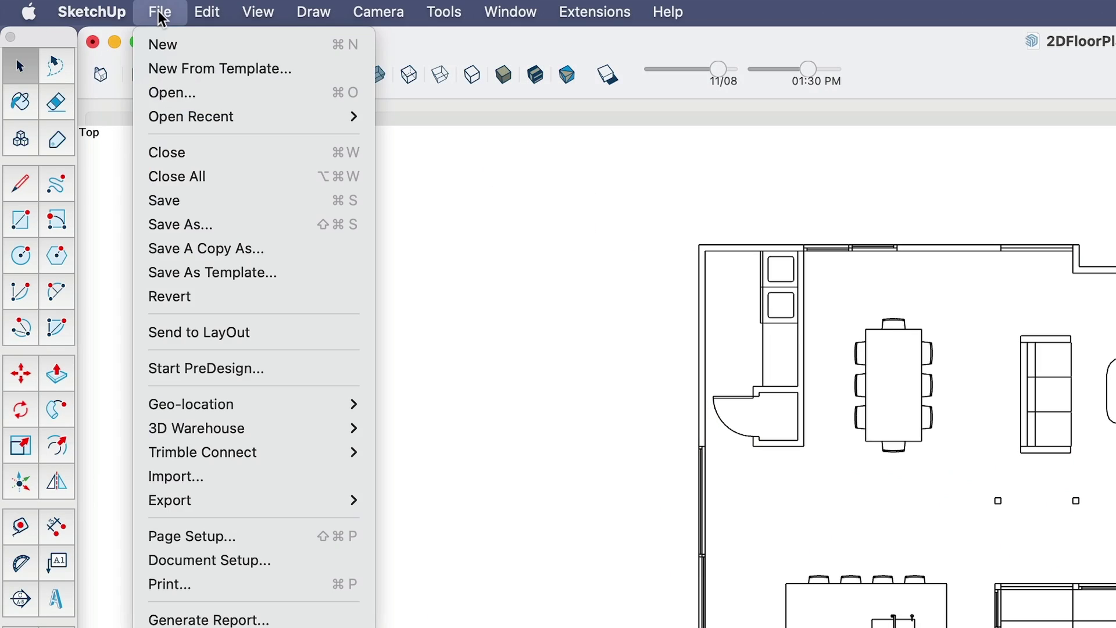
- Start a 2D Graphic export of the floor plan and choose the export file format
{"action": "mouse_move", "coordinate": [209, 503]}
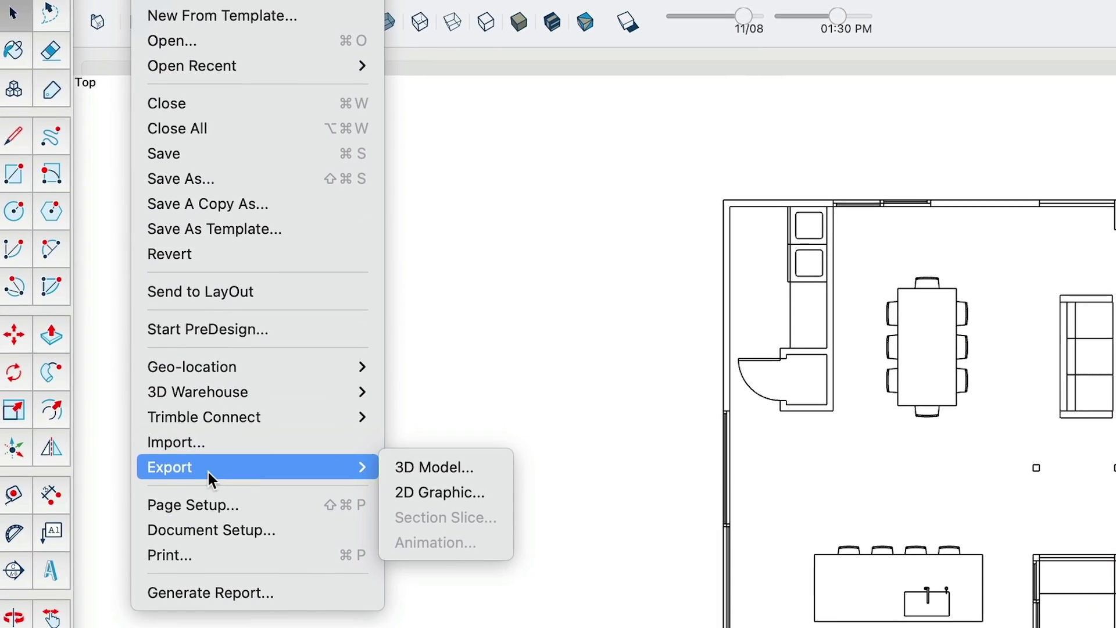
{"action": "left_click", "coordinate": [424, 462]}
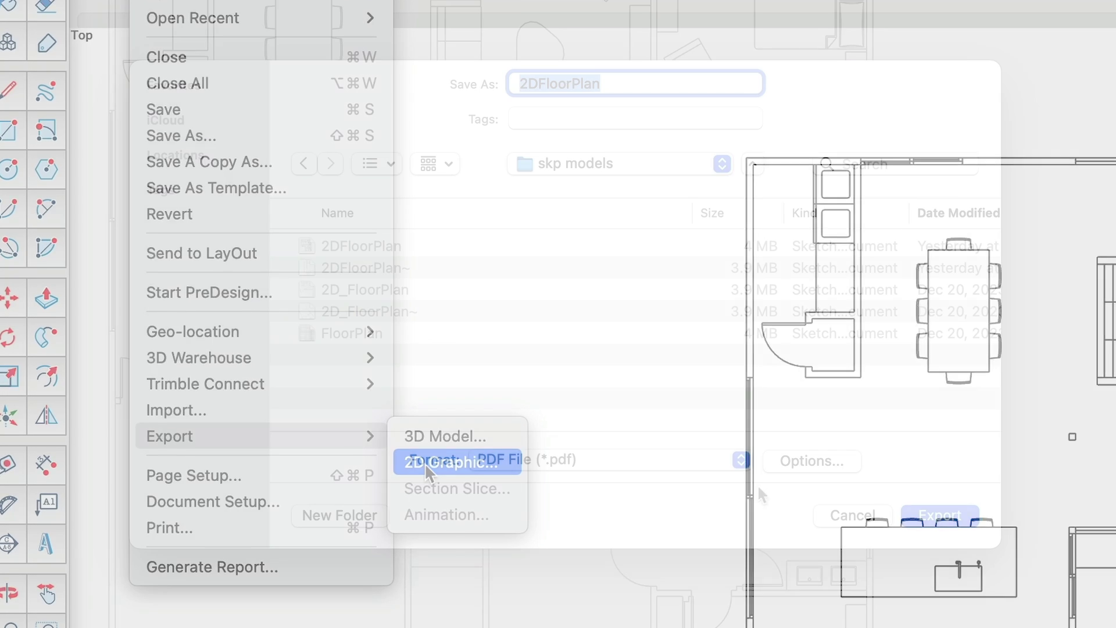
{"action": "left_click", "coordinate": [729, 459]}
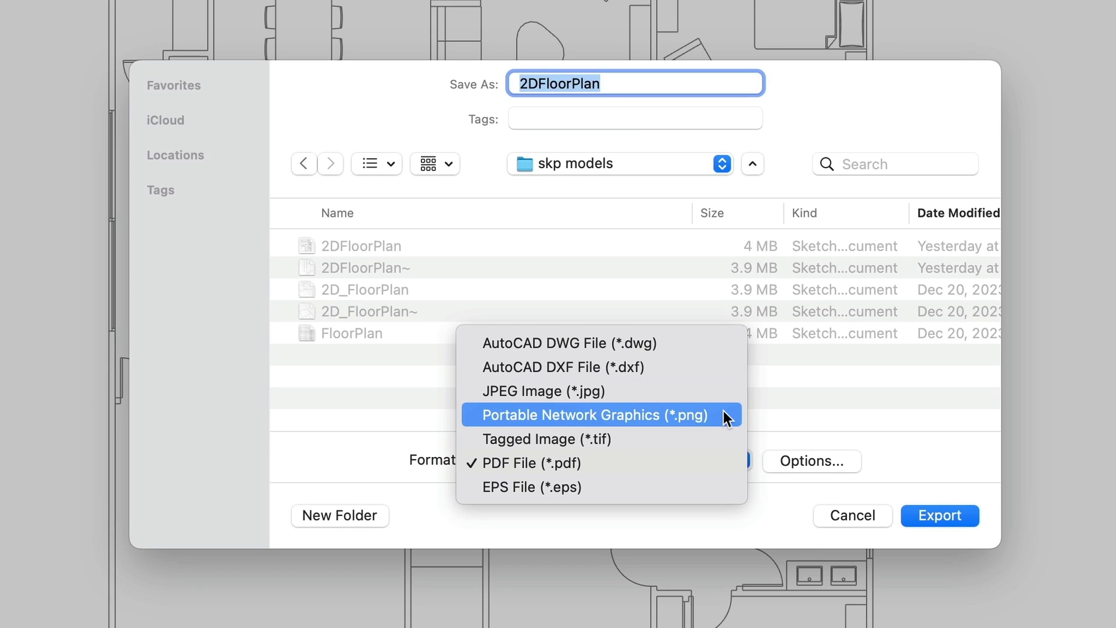
{"action": "left_click", "coordinate": [723, 414]}
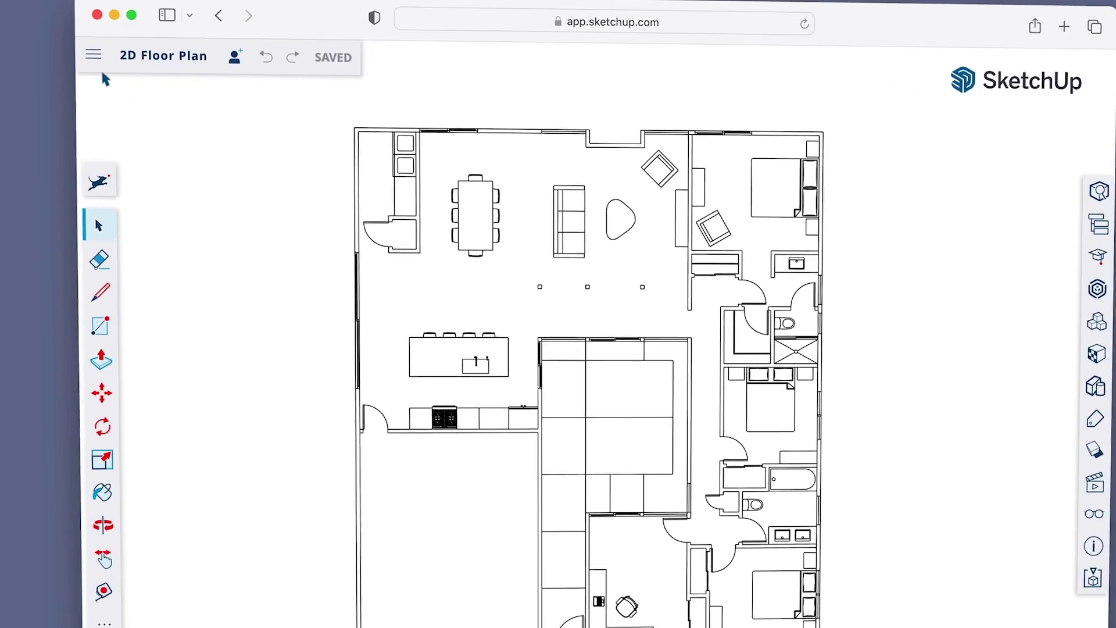
- Open the main menu and reveal the Download options: SKP, PNG and STL
{"action": "left_click", "coordinate": [93, 55]}
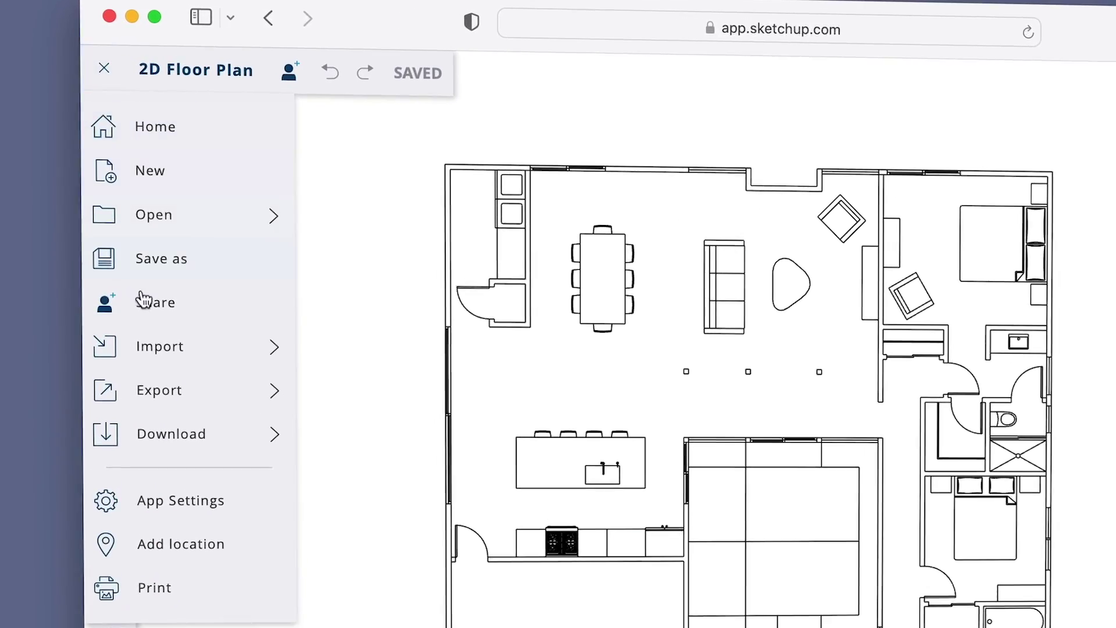
{"action": "left_click", "coordinate": [160, 440]}
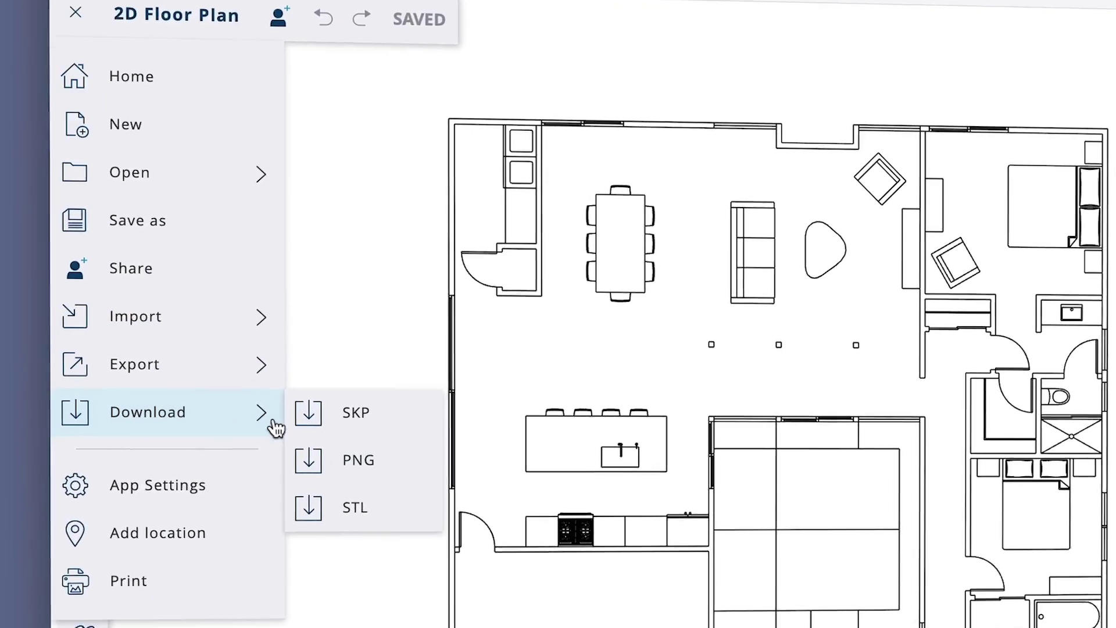